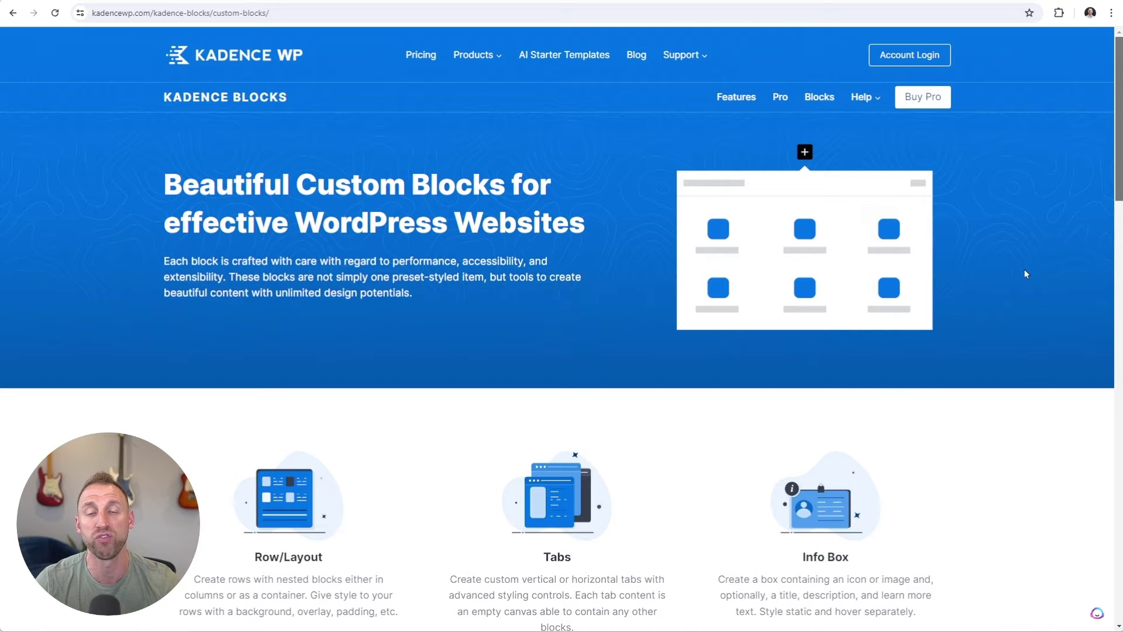
Step: Scroll down the Kadence Blocks custom-blocks page to review the available block types
scroll(1025, 275, down, 4)
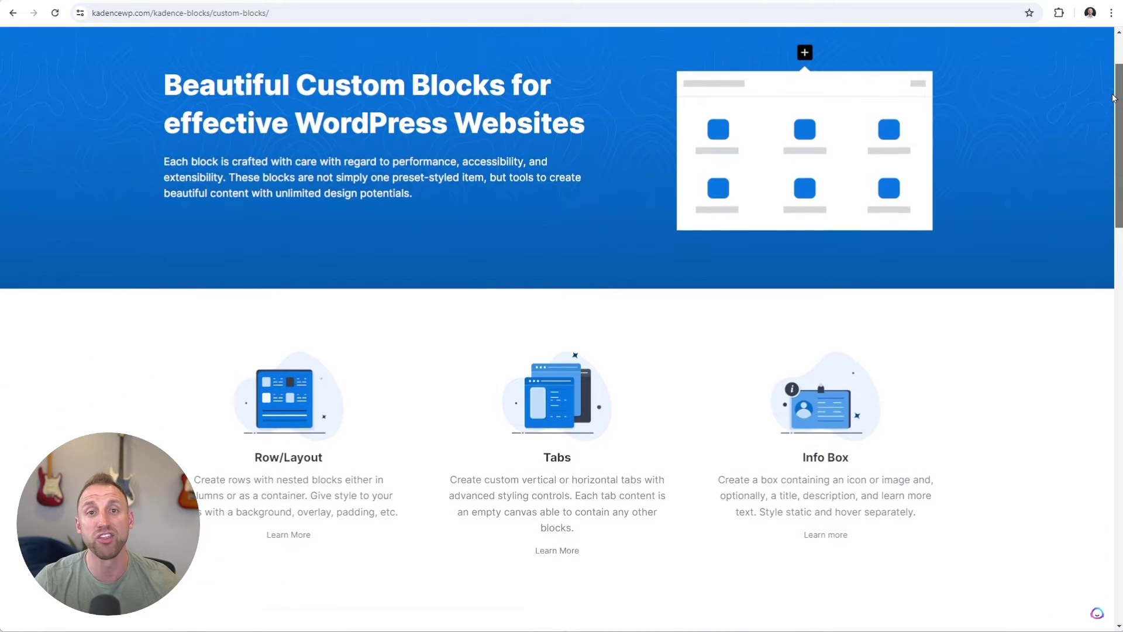
scroll(1109, 141, down, 5)
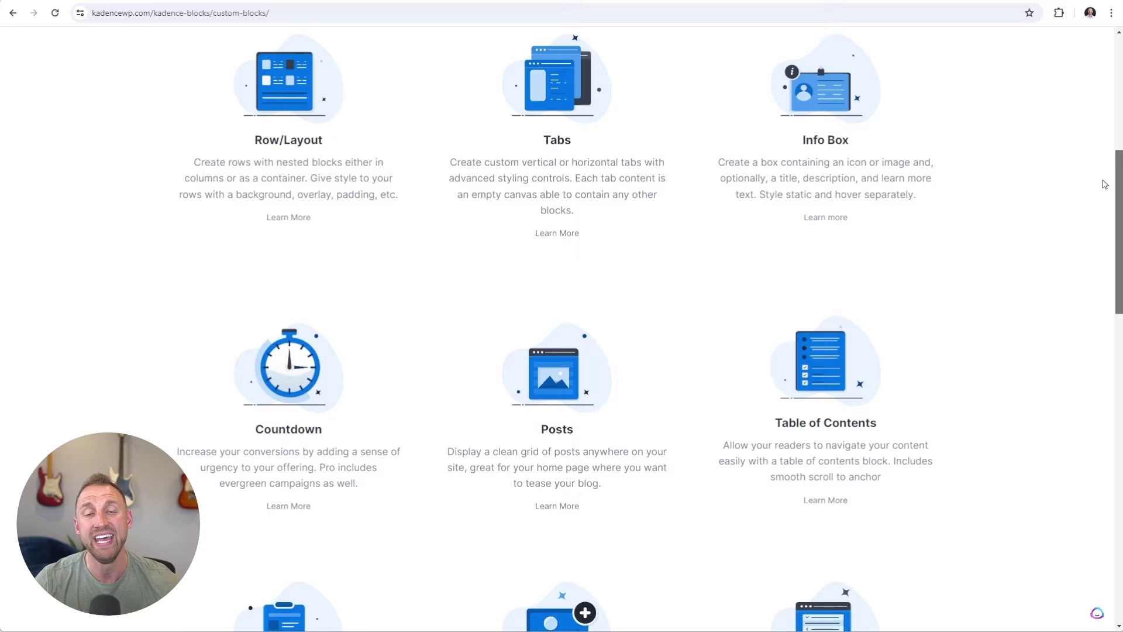
scroll(1103, 221, down, 5)
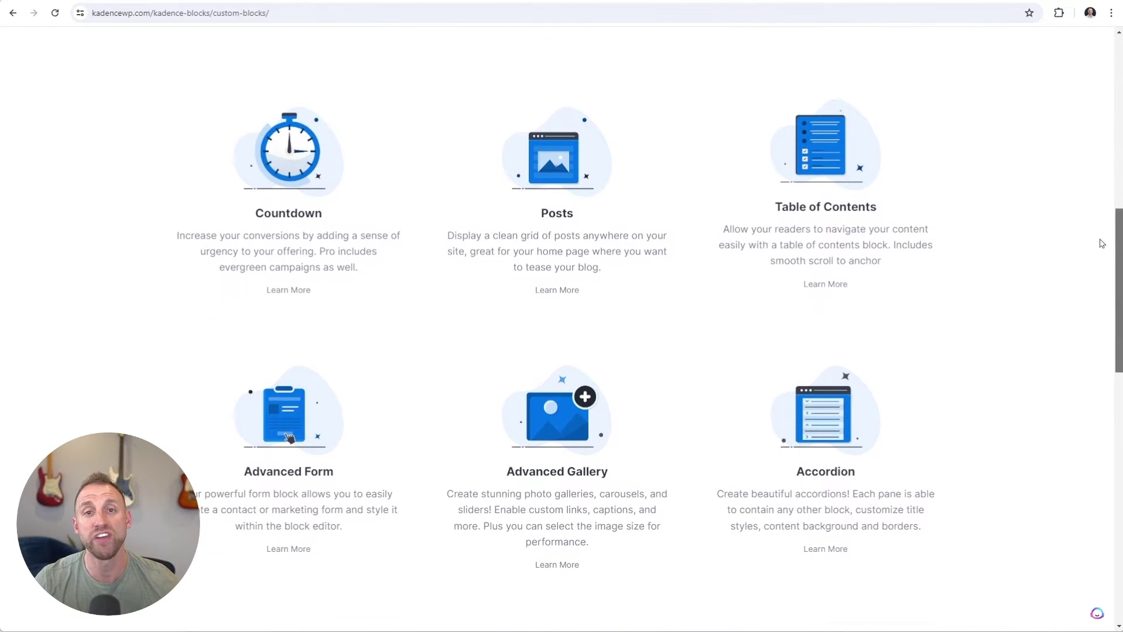
scroll(1102, 299, down, 5)
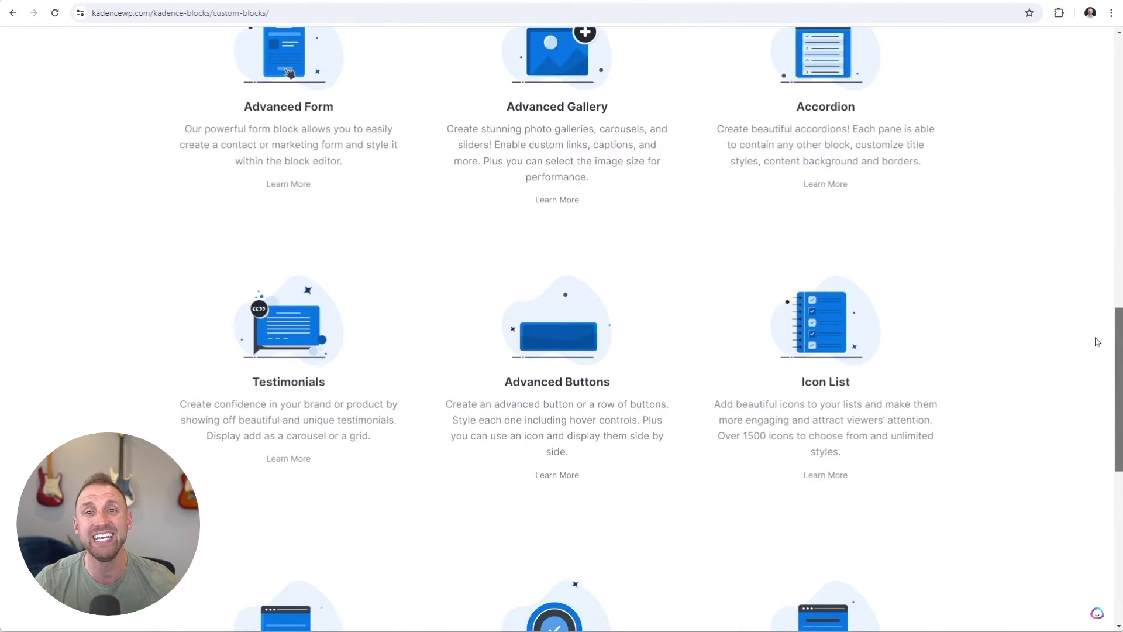
scroll(1093, 406, down, 2)
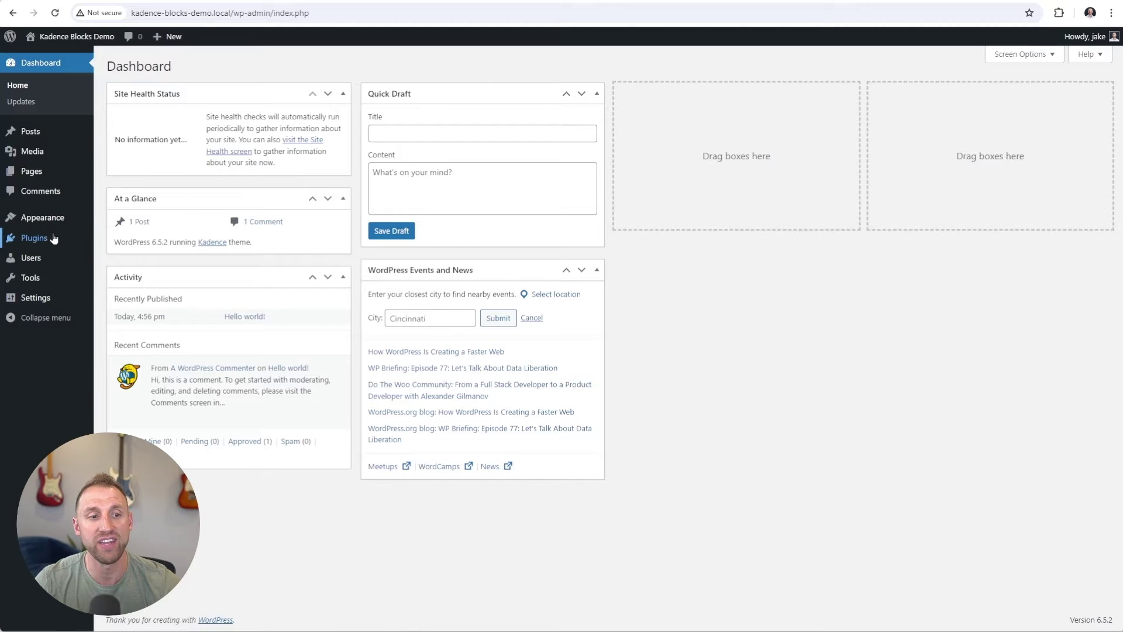
Step: Search plugins for 'kadence blocks', then install and activate Gutenberg Blocks by Kadence Blocks
mouse_move(53, 239)
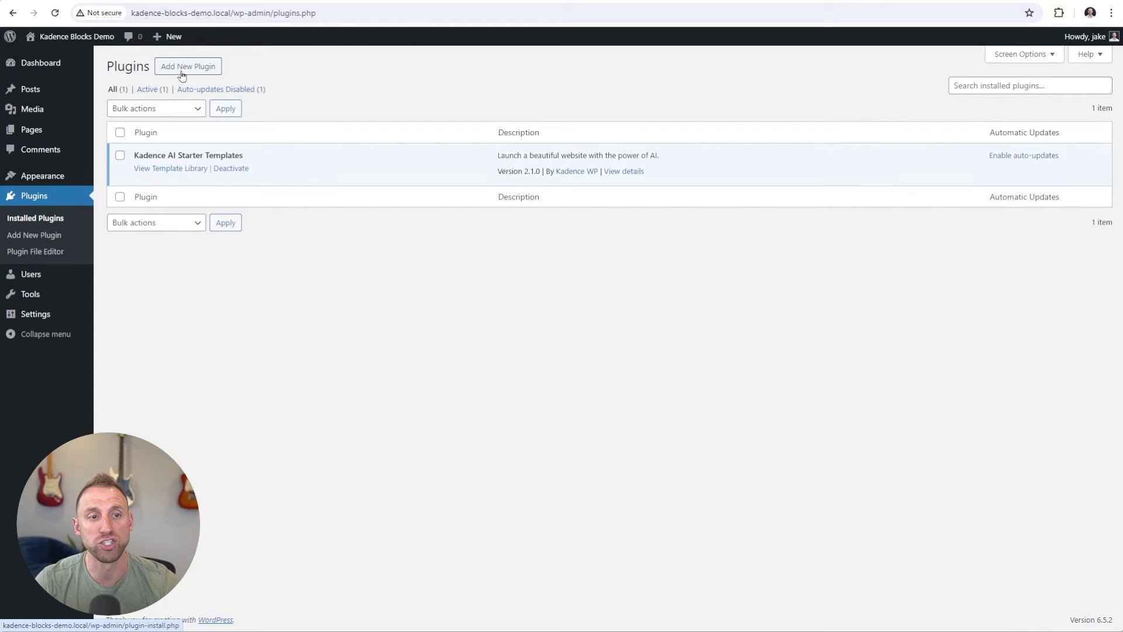
click(188, 66)
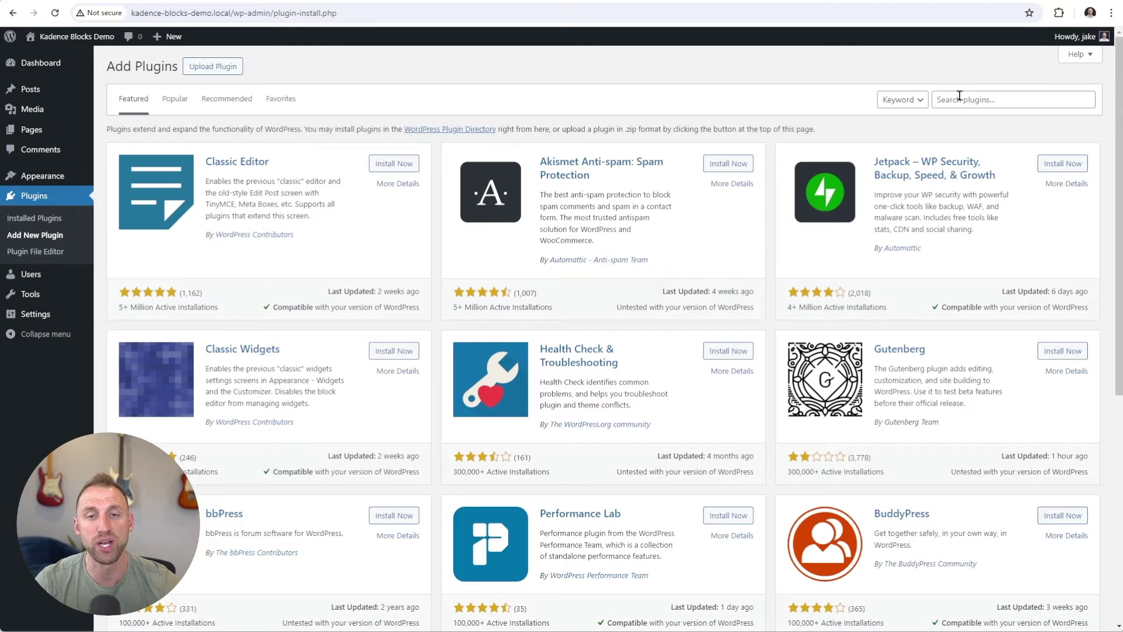
click(959, 100)
text(kadence blocks)
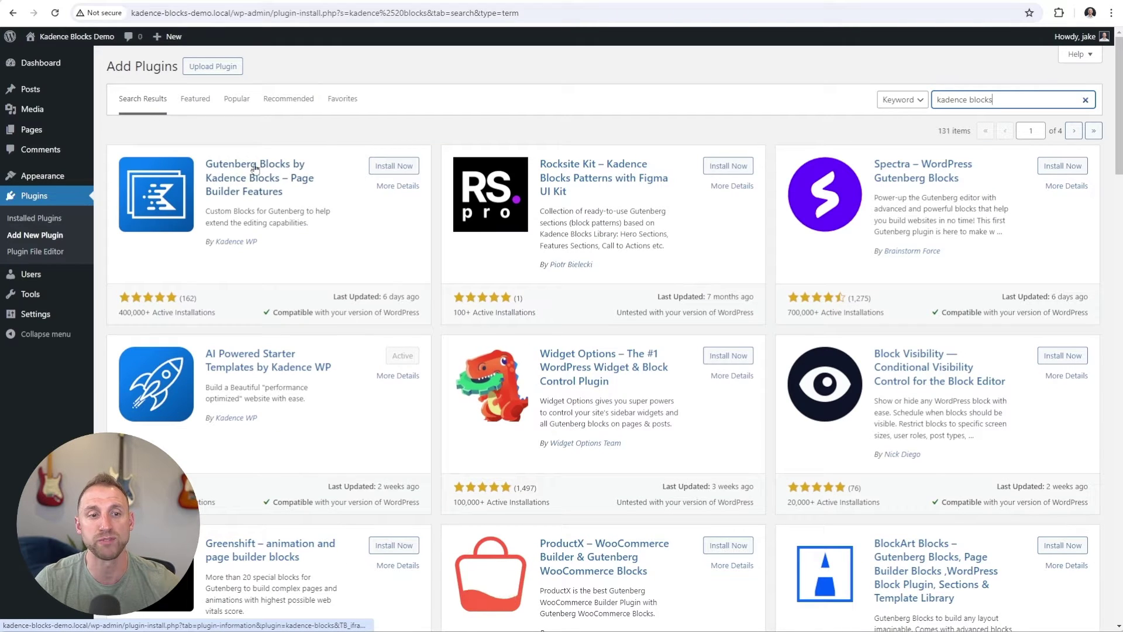
click(394, 166)
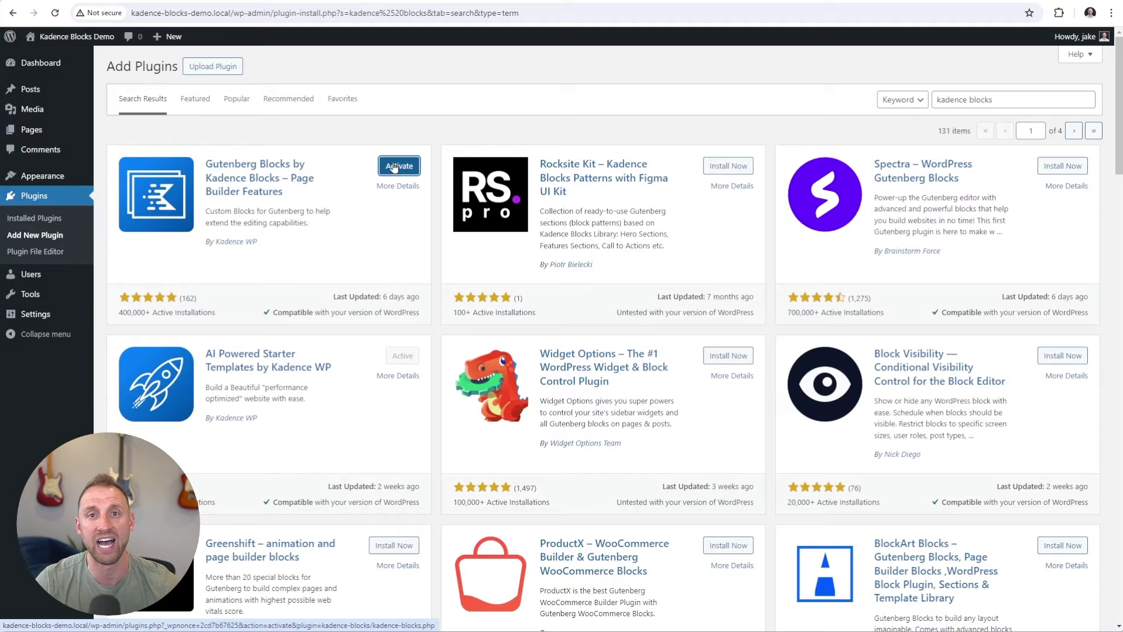
click(393, 166)
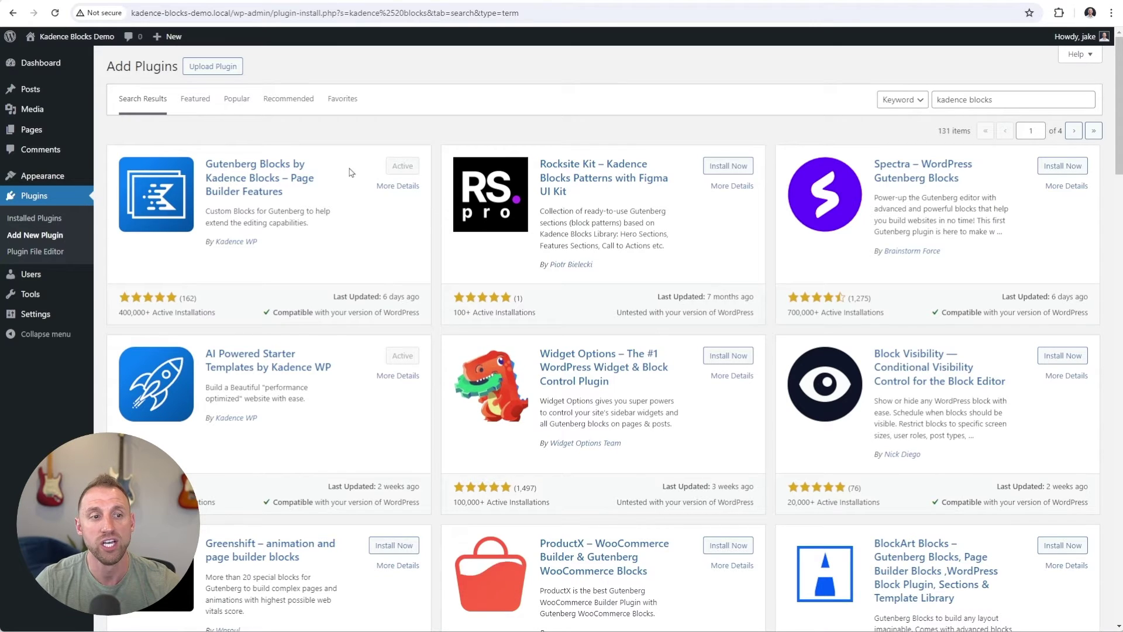
Step: Create a new page titled 'Home Page'
mouse_move(32, 131)
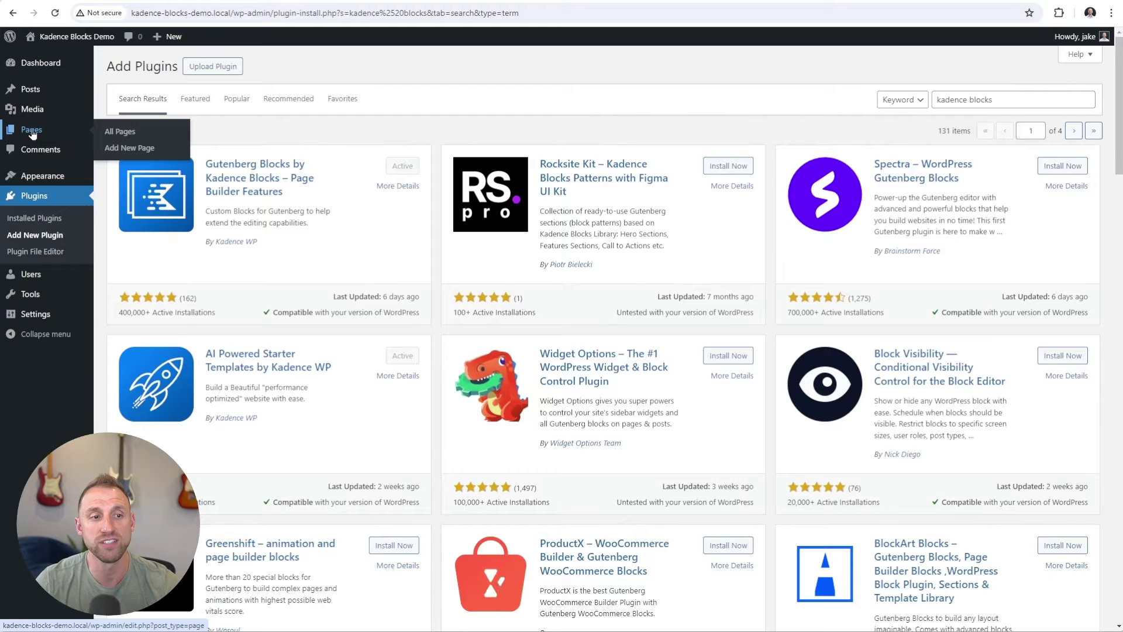
click(32, 131)
click(174, 68)
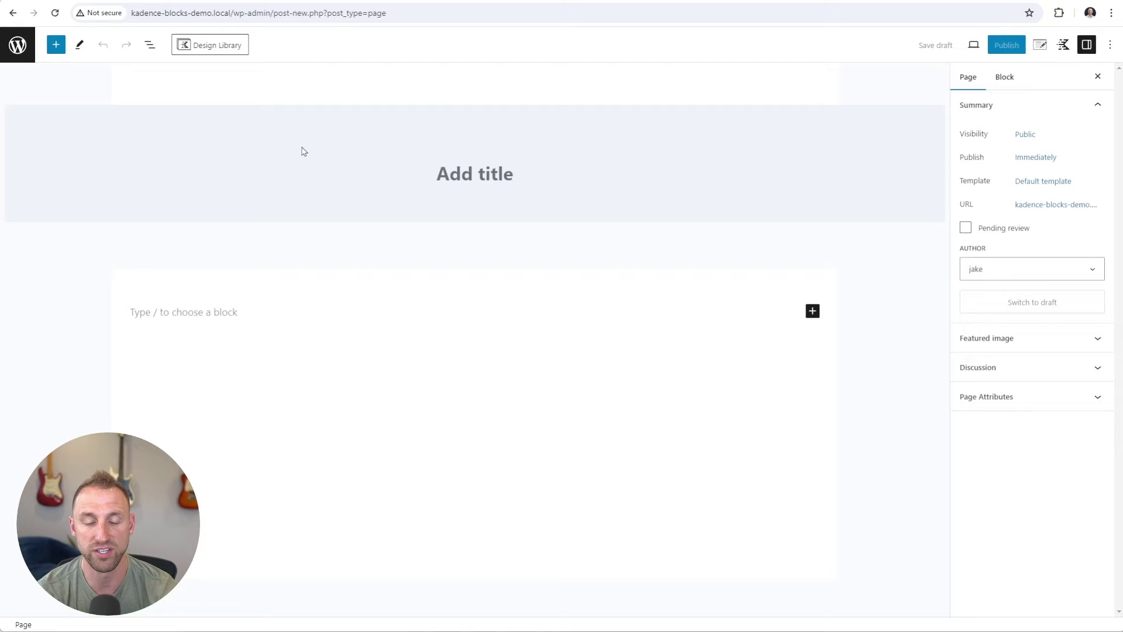
text(Home Page)
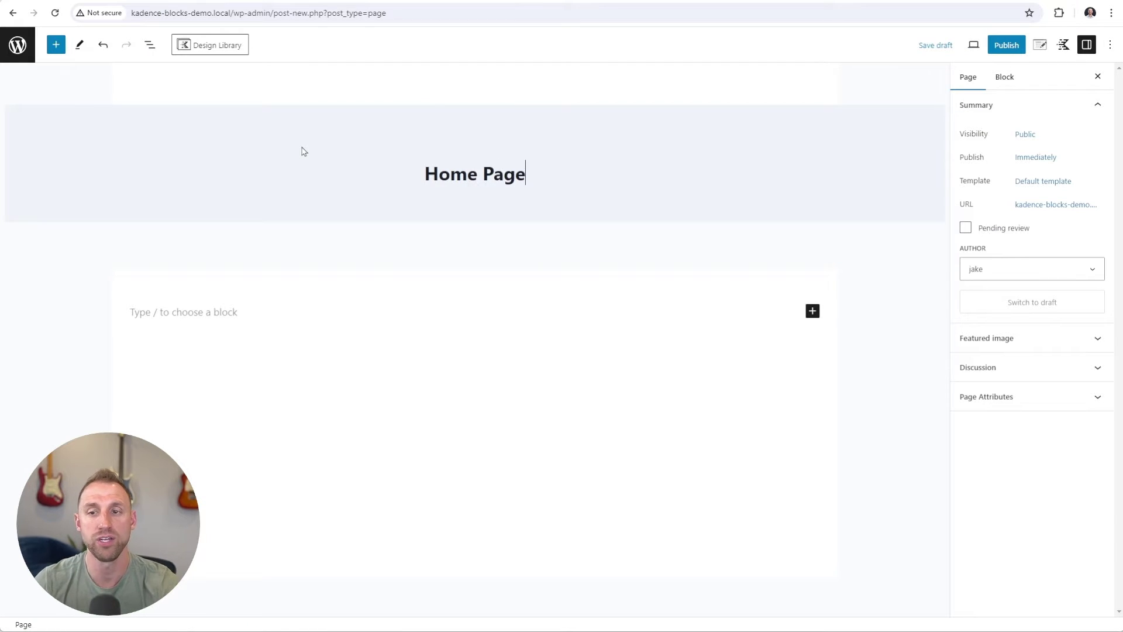
Step: In Kadence page settings, disable title, vertical padding and featured image; choose Fullwidth and Unboxed
click(1040, 45)
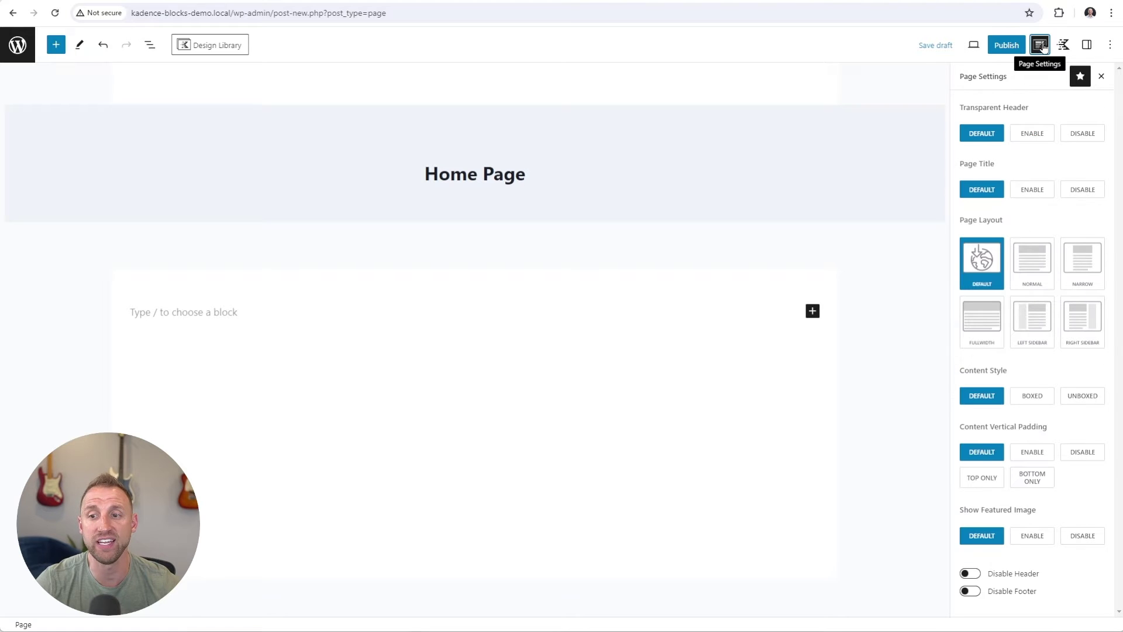
click(1081, 189)
click(980, 320)
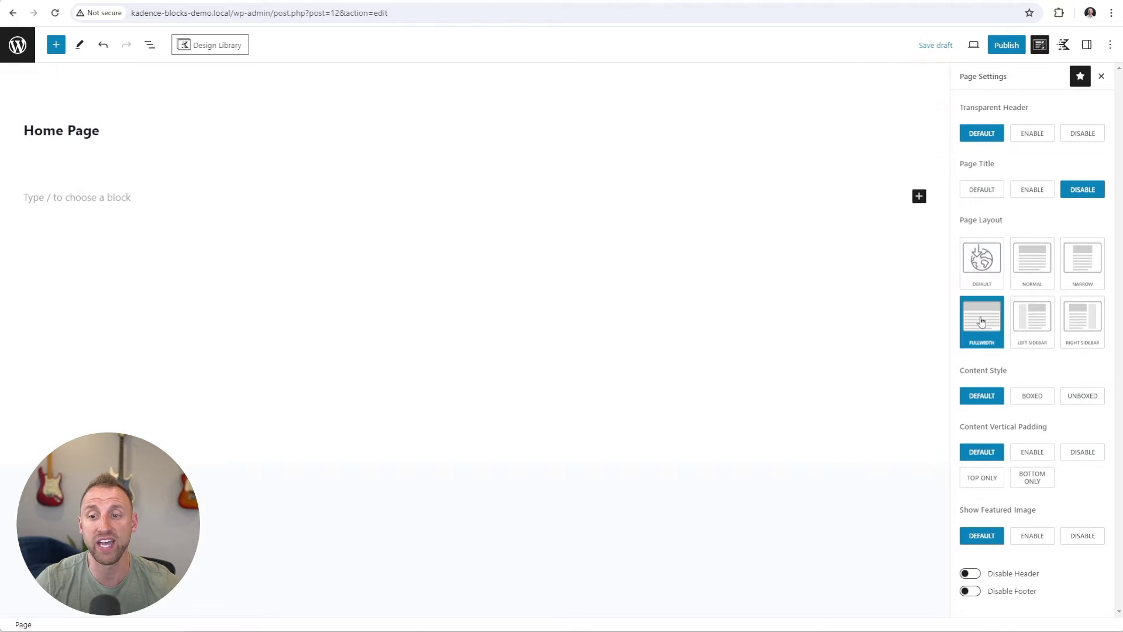
click(1086, 397)
click(1086, 454)
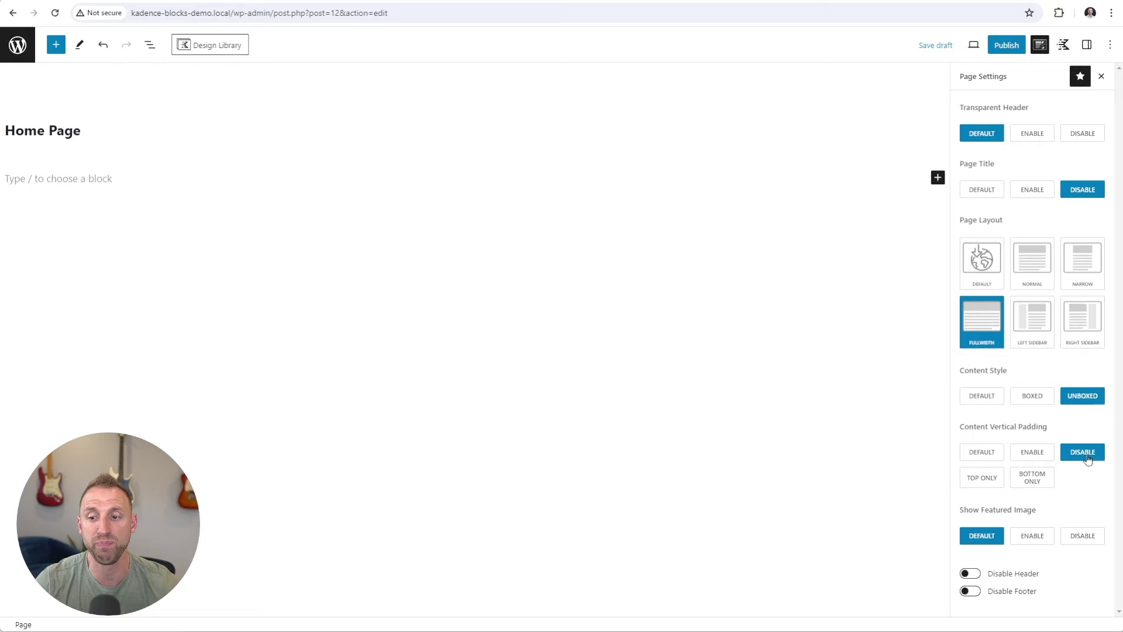
click(1076, 537)
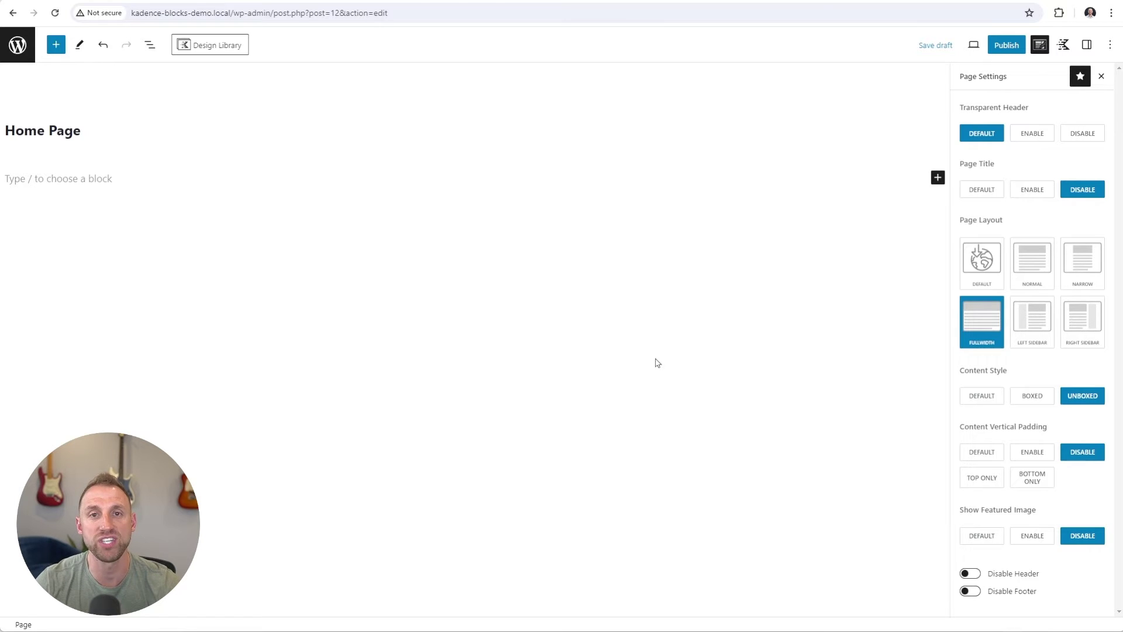
Step: Insert a Row Layout block with two equal columns via /row layout
click(83, 162)
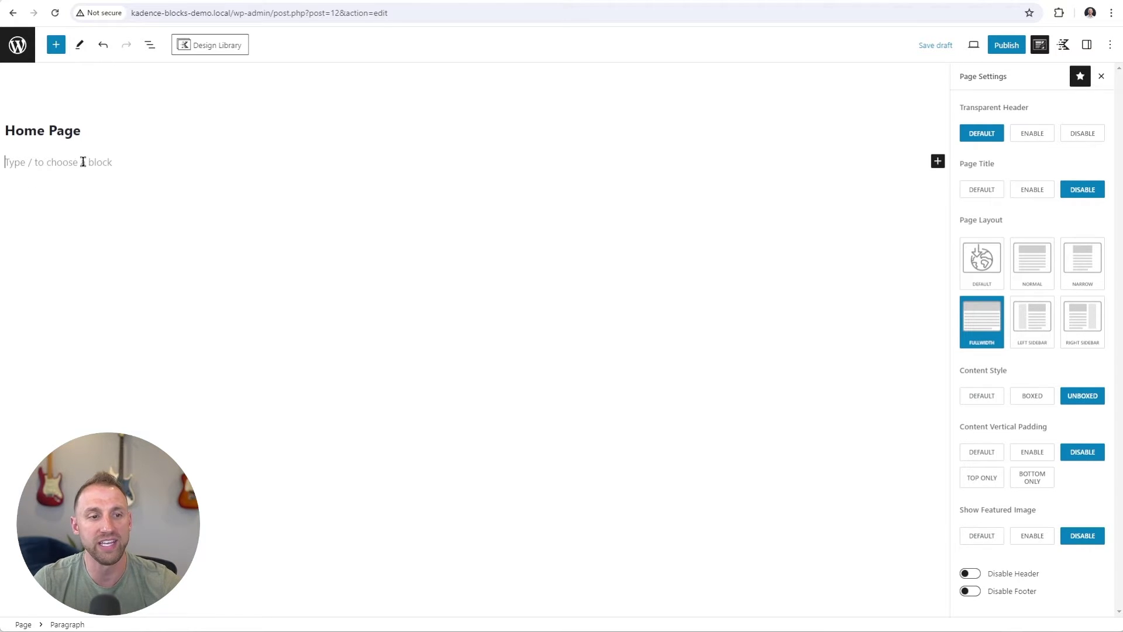
text(/row layout)
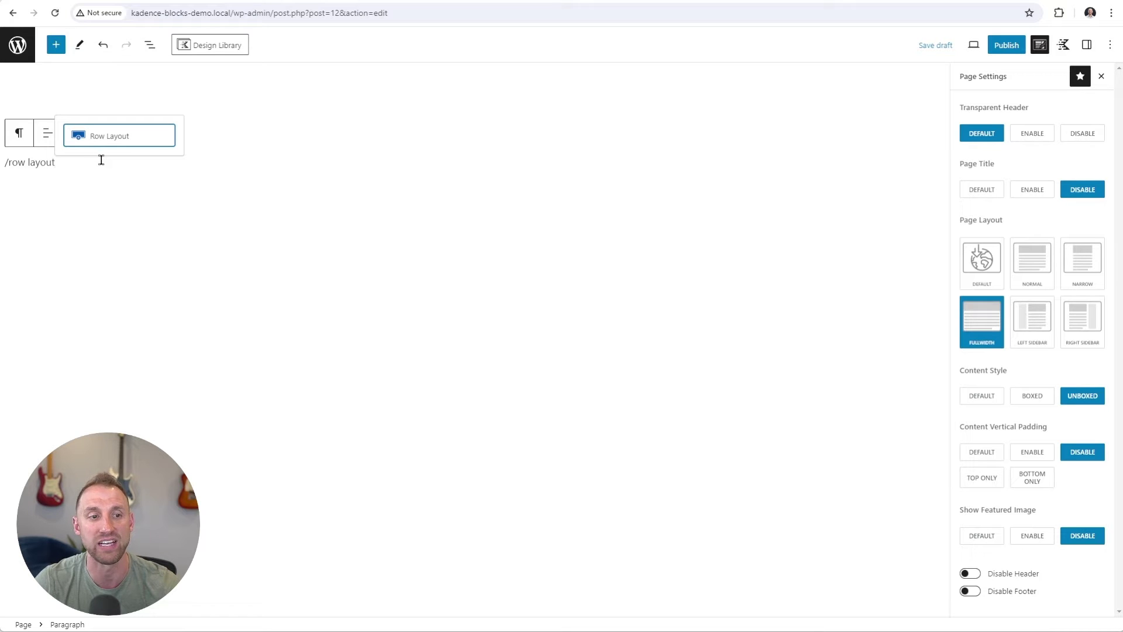
click(107, 141)
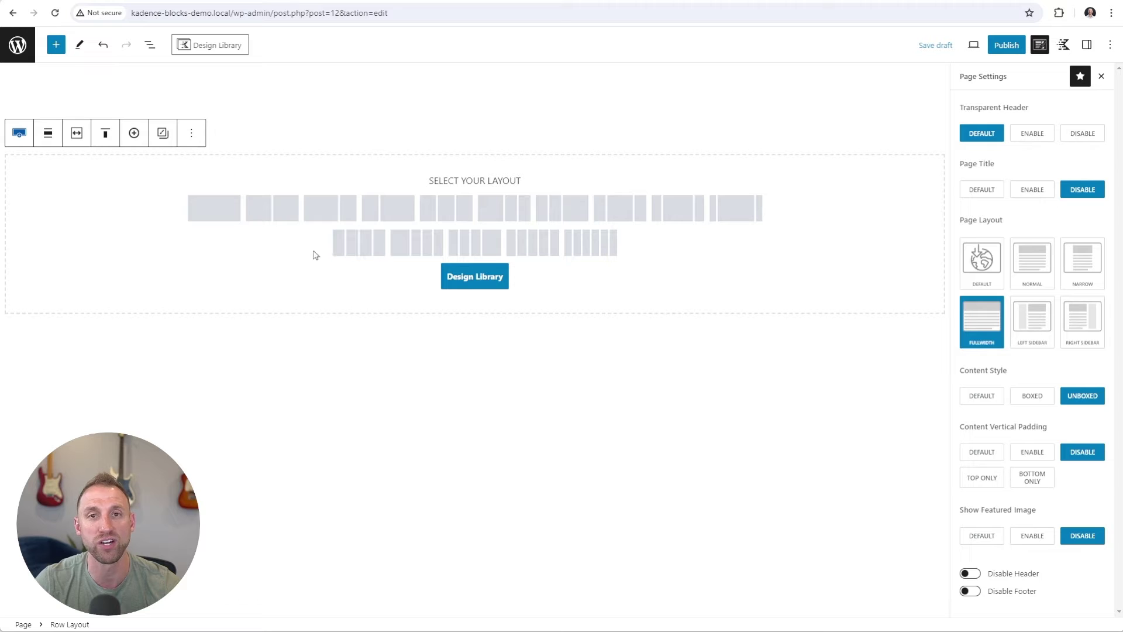
click(273, 209)
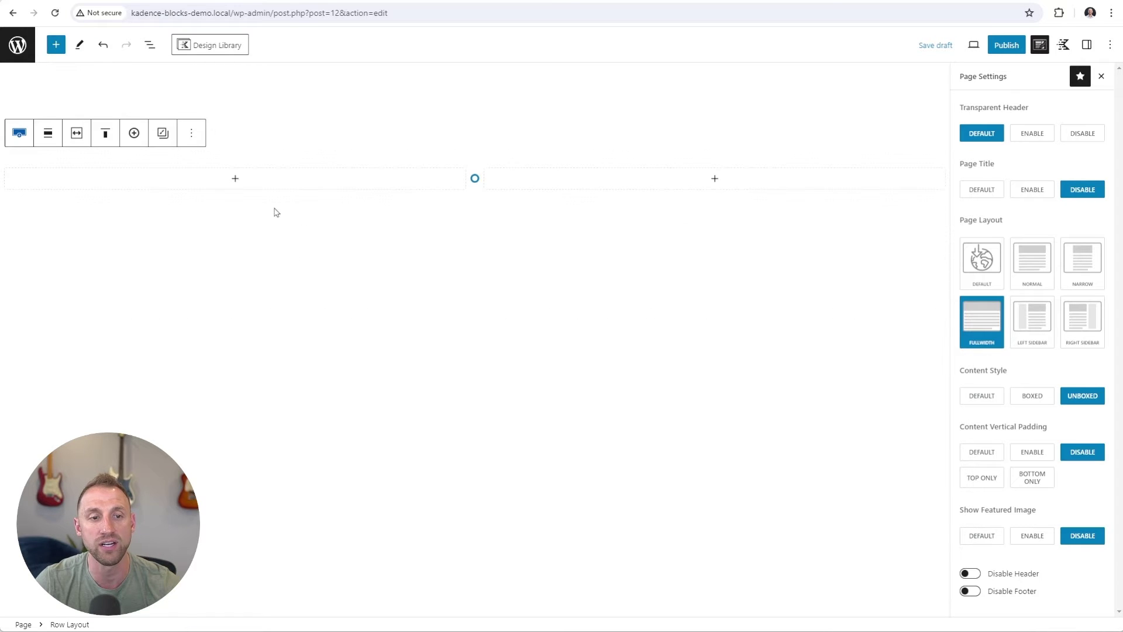
Step: Make the row inherit max width, add vertical padding, and give it an F7FAFC background
click(1087, 45)
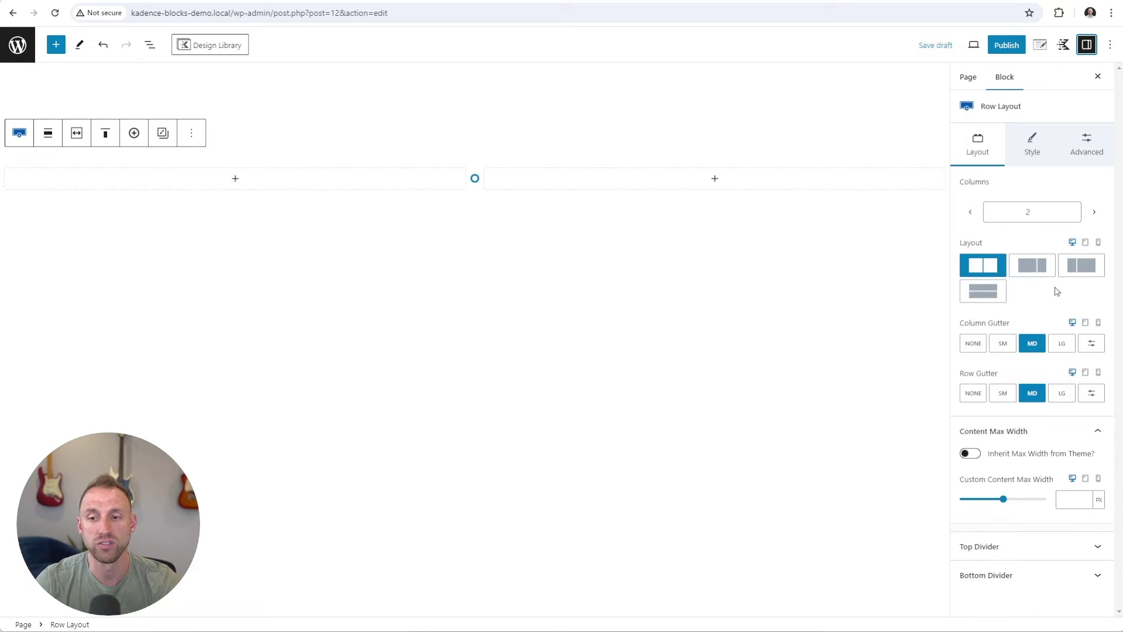
click(966, 454)
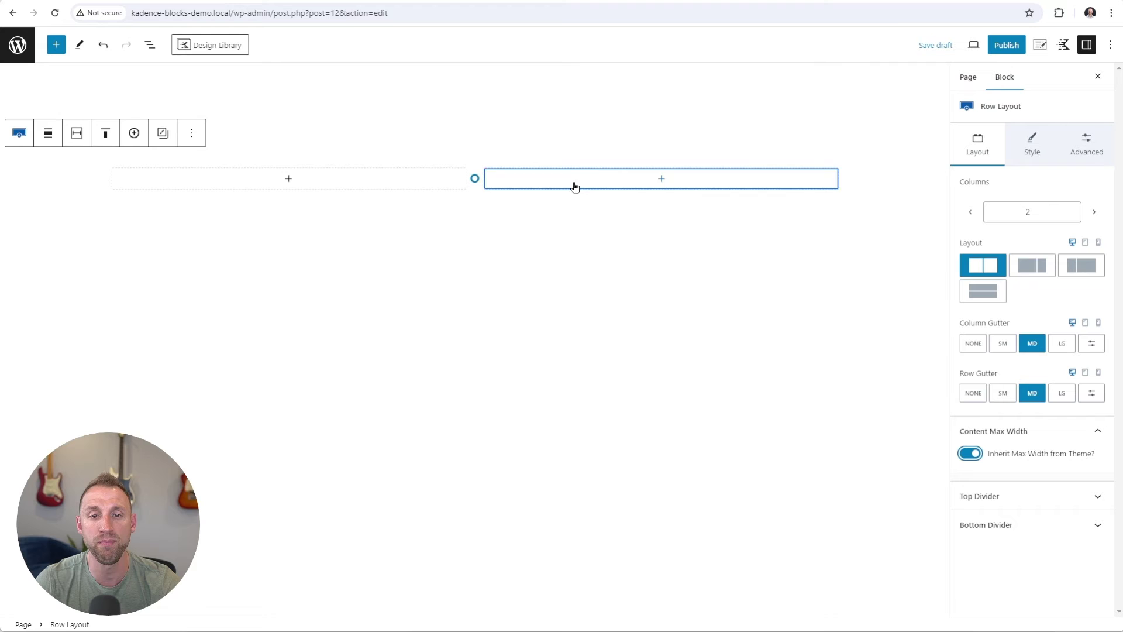
drag(579, 158, 564, 257)
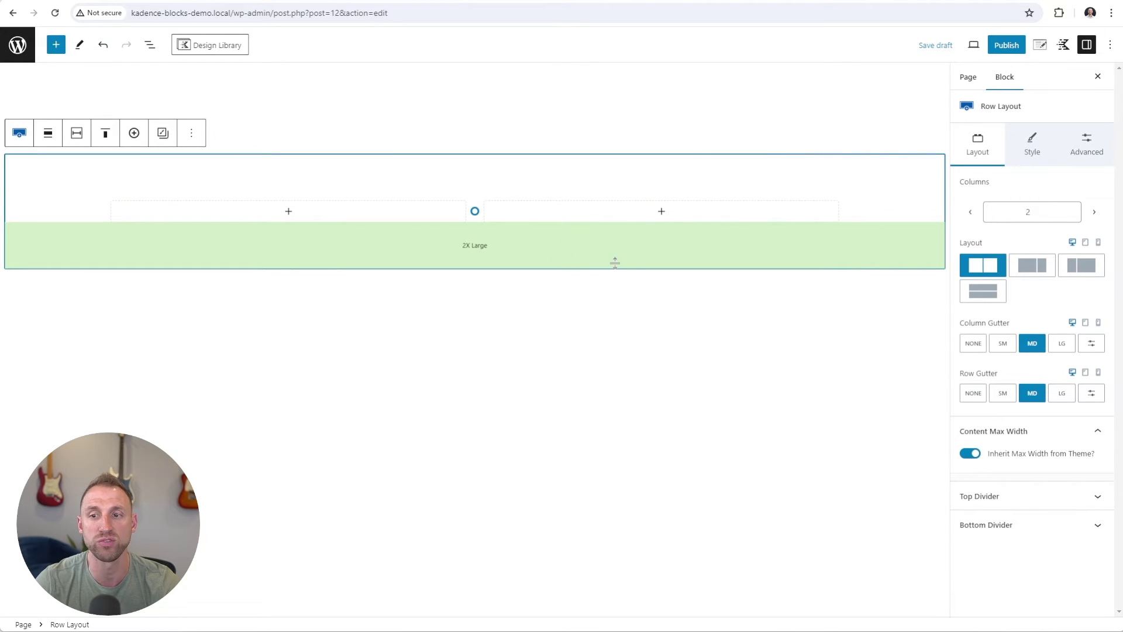
click(1024, 143)
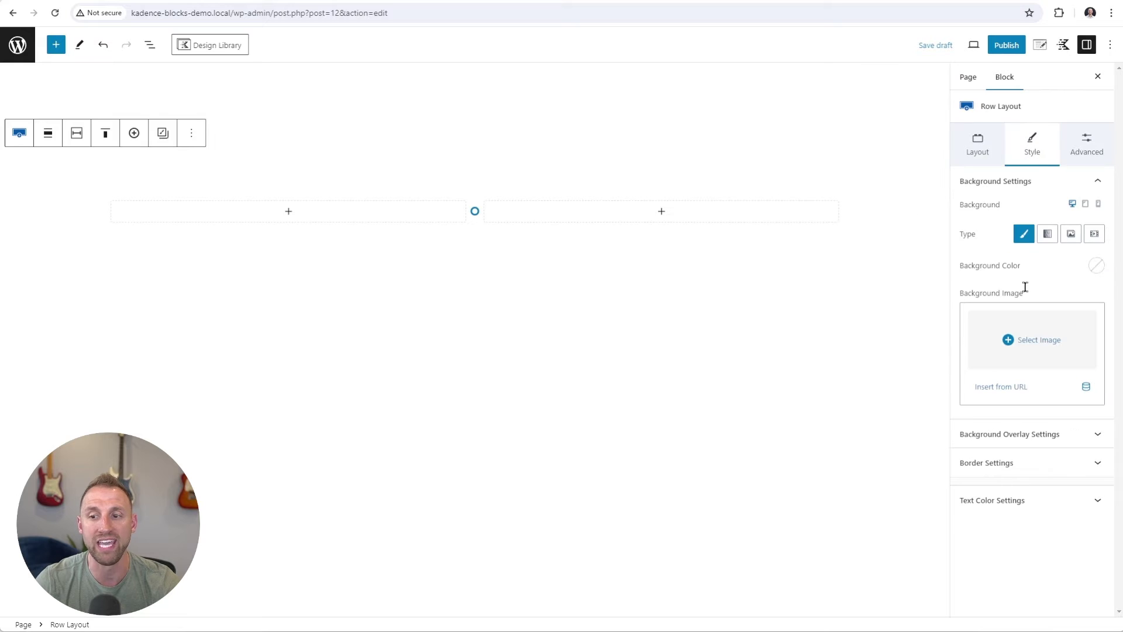
click(1096, 265)
click(1064, 241)
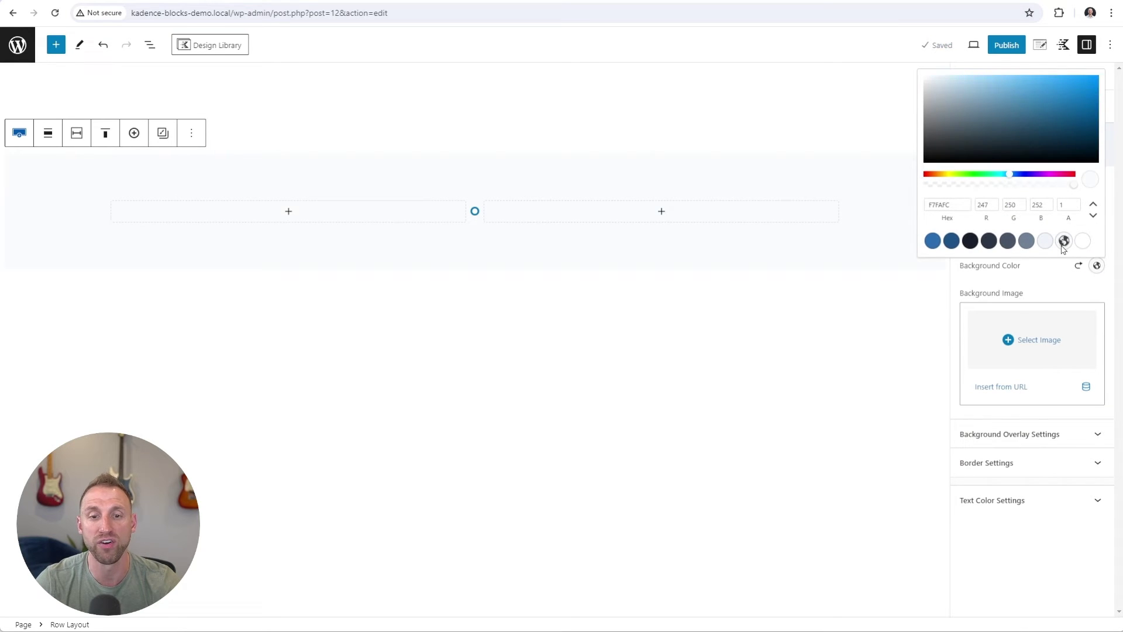
click(935, 271)
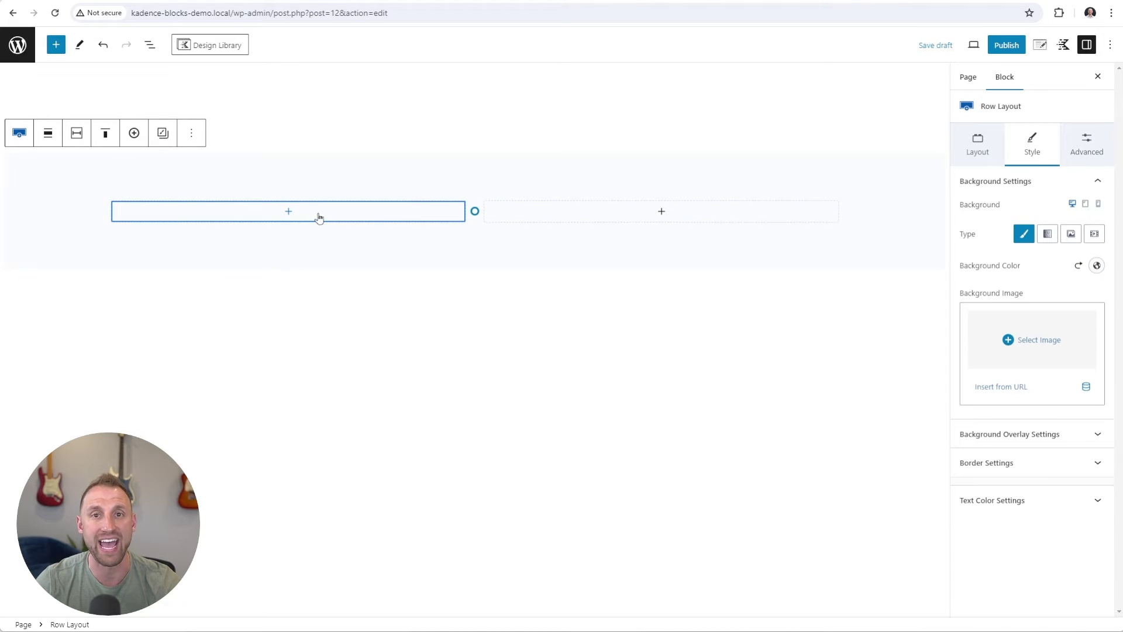
Step: Add an H1 Text (Adv) heading in the left column and paste in the headline text
click(318, 214)
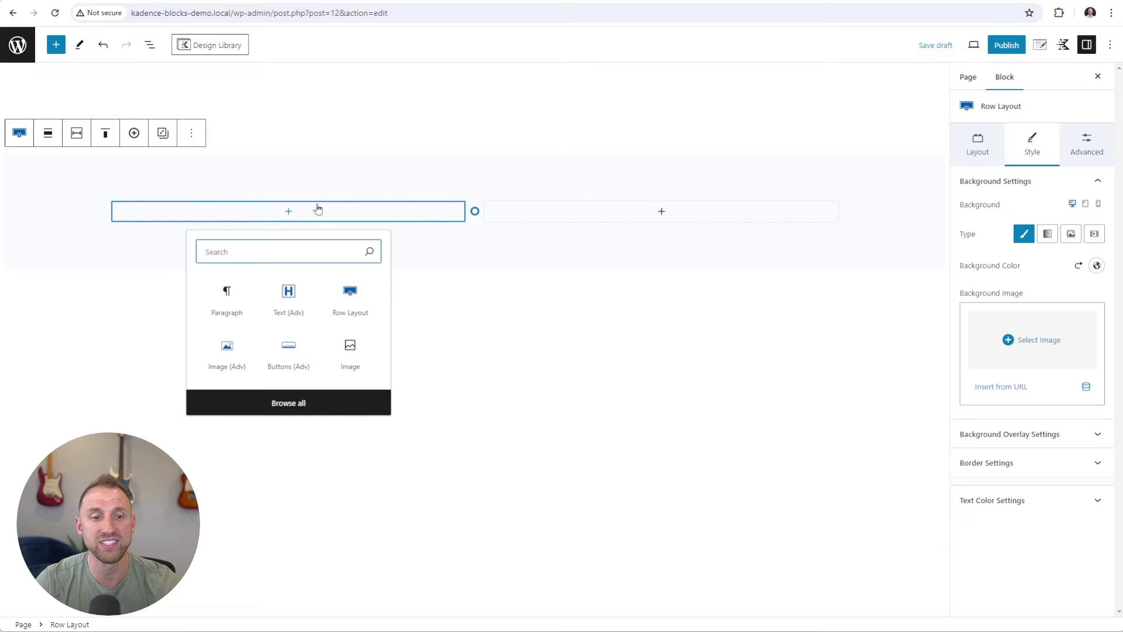
click(290, 301)
click(222, 180)
click(240, 218)
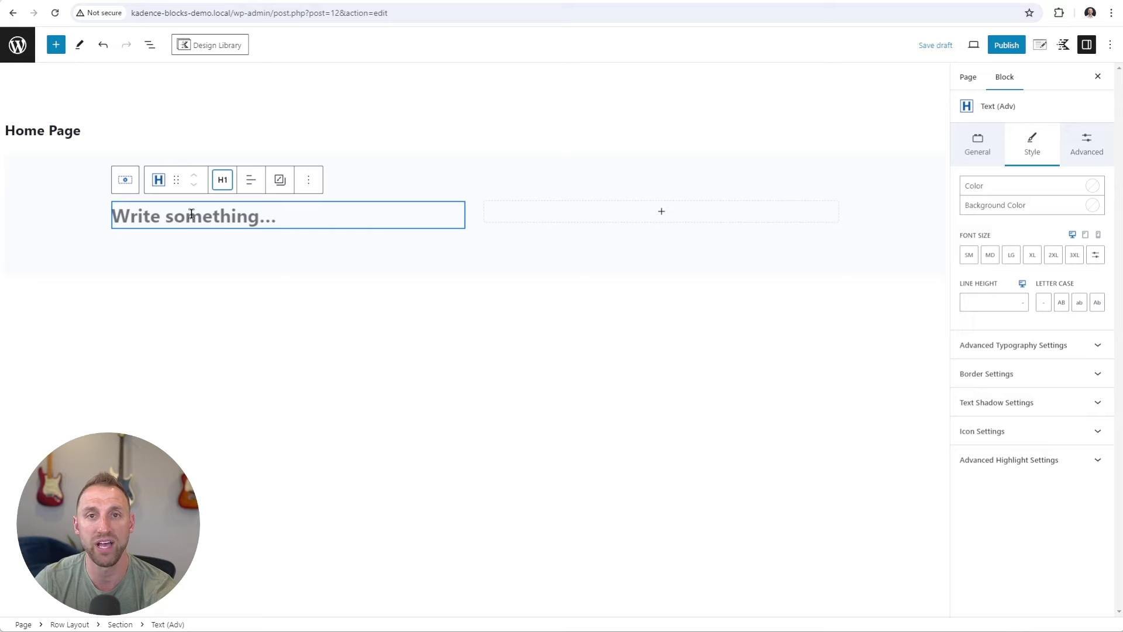
text(Write an Enticing Headline to Engage Your Readers)
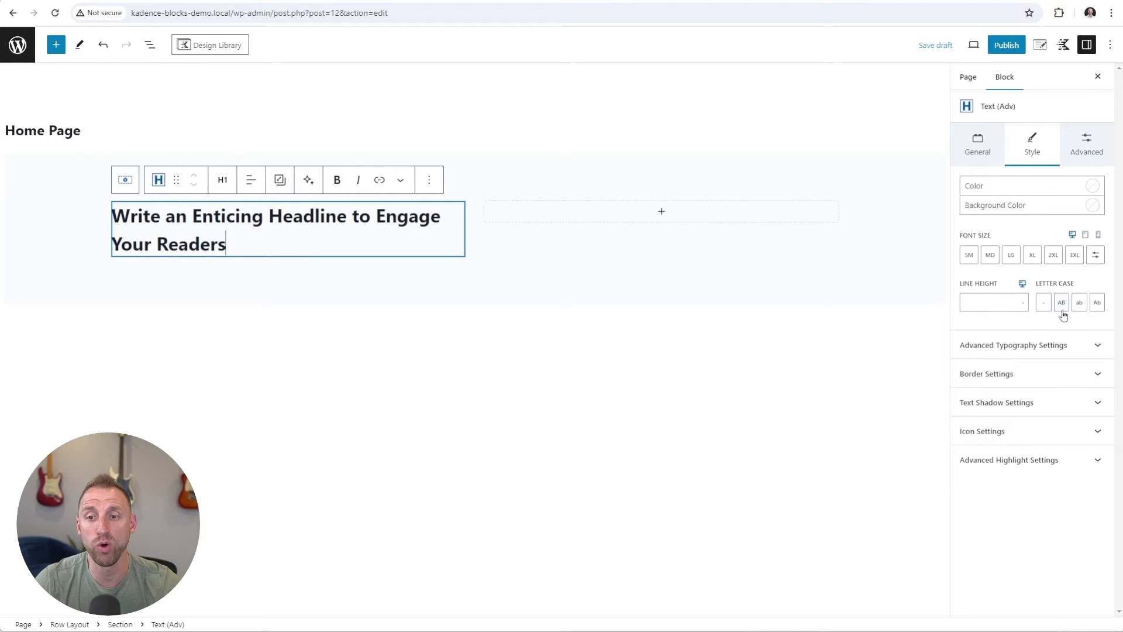
Step: Set the headline to the XL font size with a 1.2 line height
click(989, 255)
click(1011, 255)
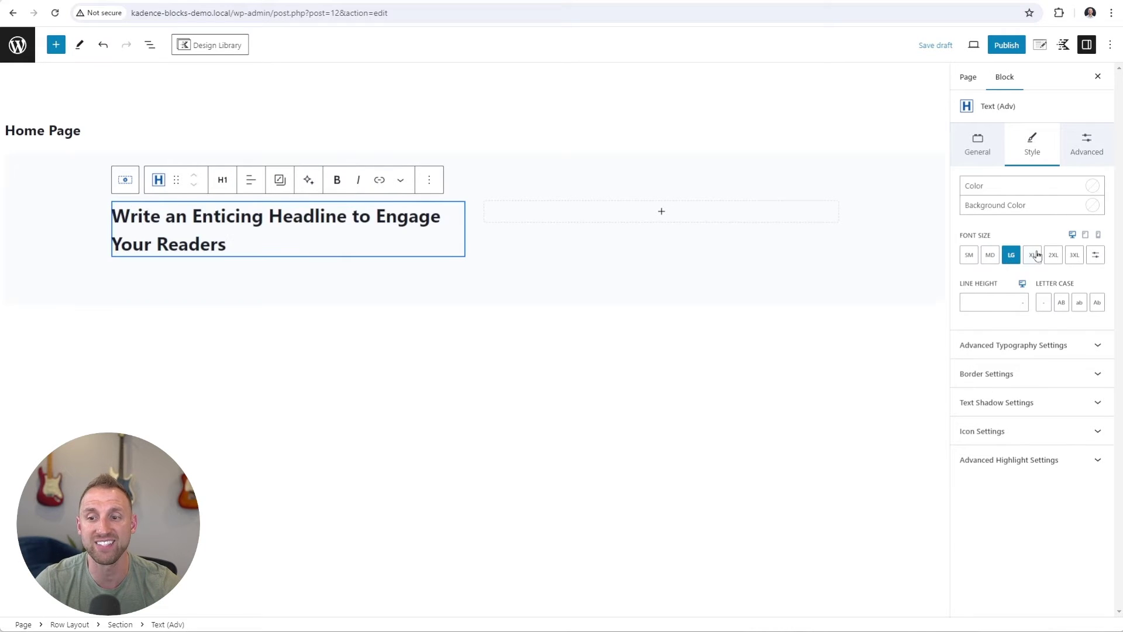
click(1033, 255)
click(992, 306)
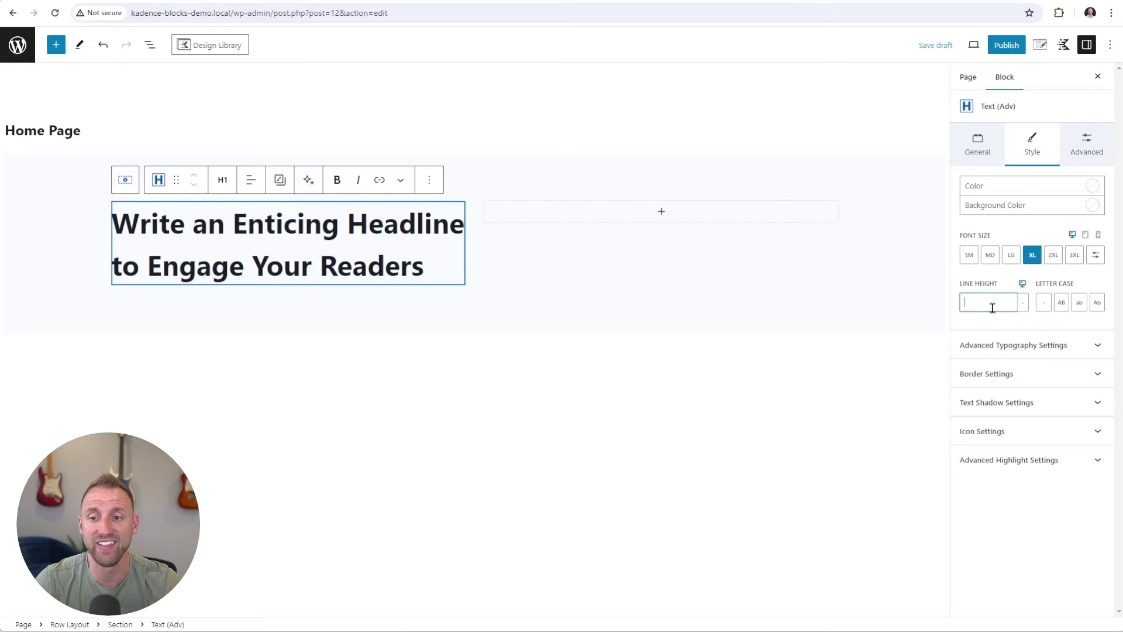
text(1.2)
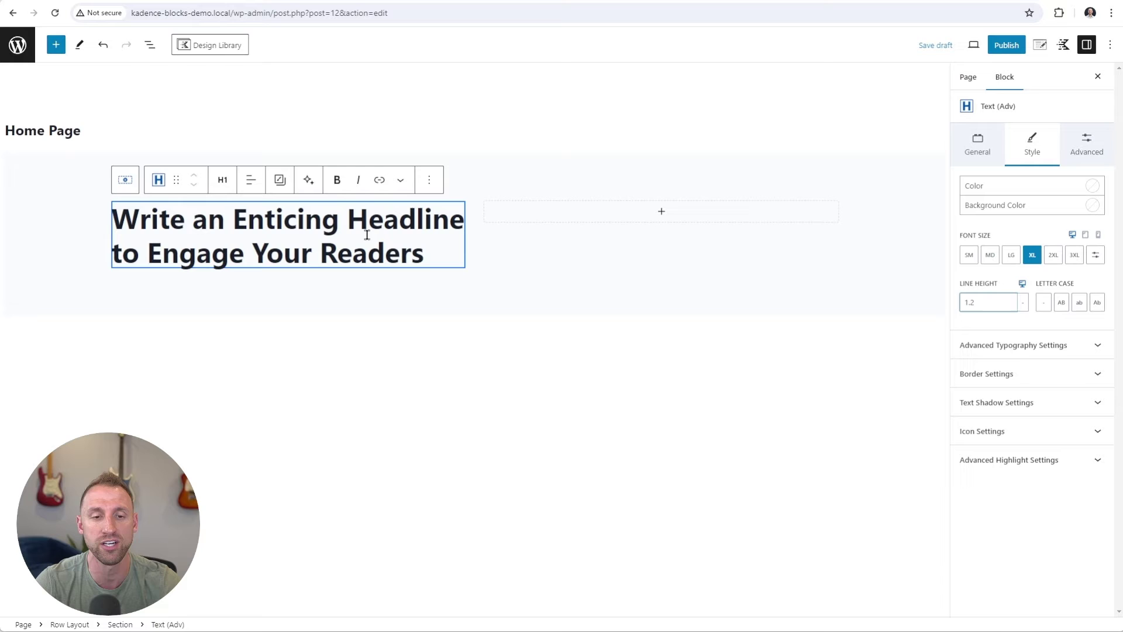
Step: Below the headline, add a Paragraph-tag Text (Adv) block containing the pasted Lorem ipsum text
click(444, 244)
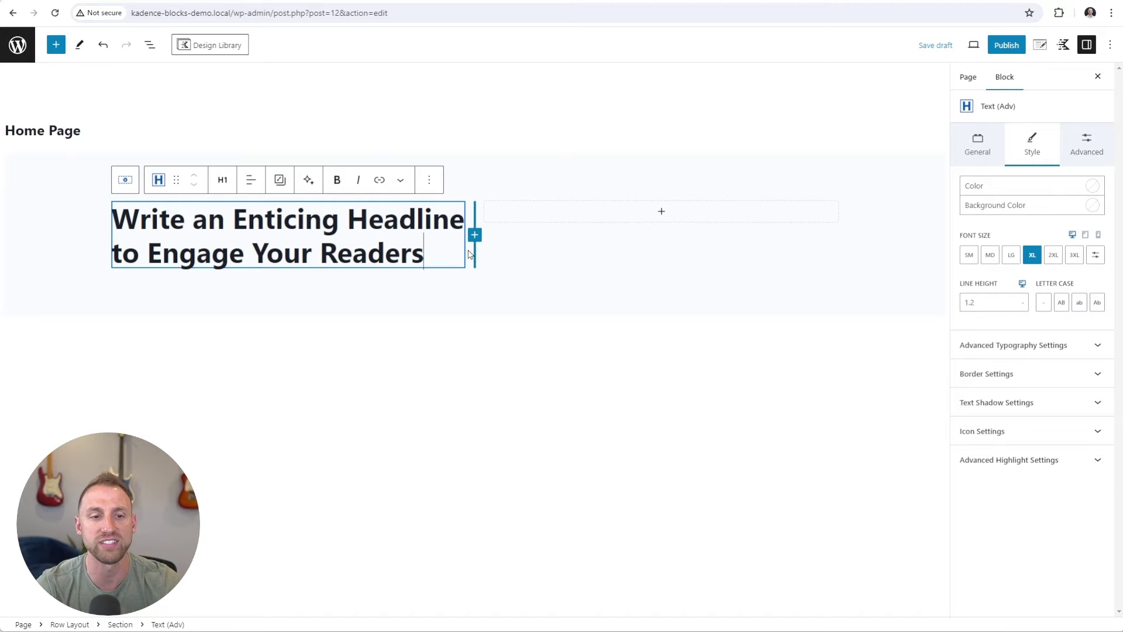
key(Return)
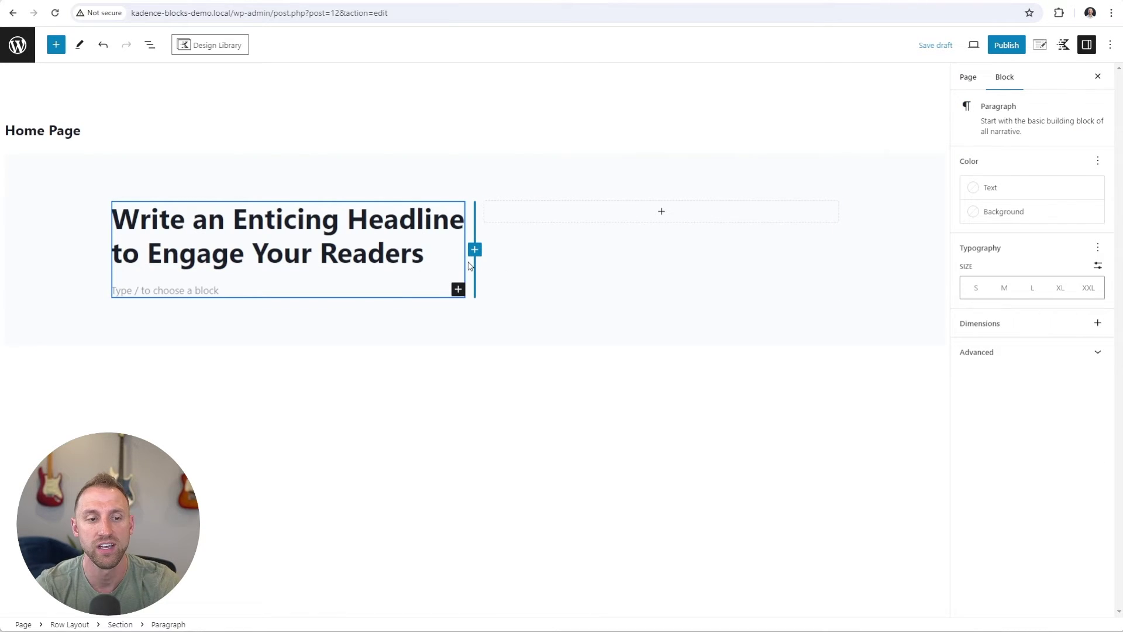
text(/ad)
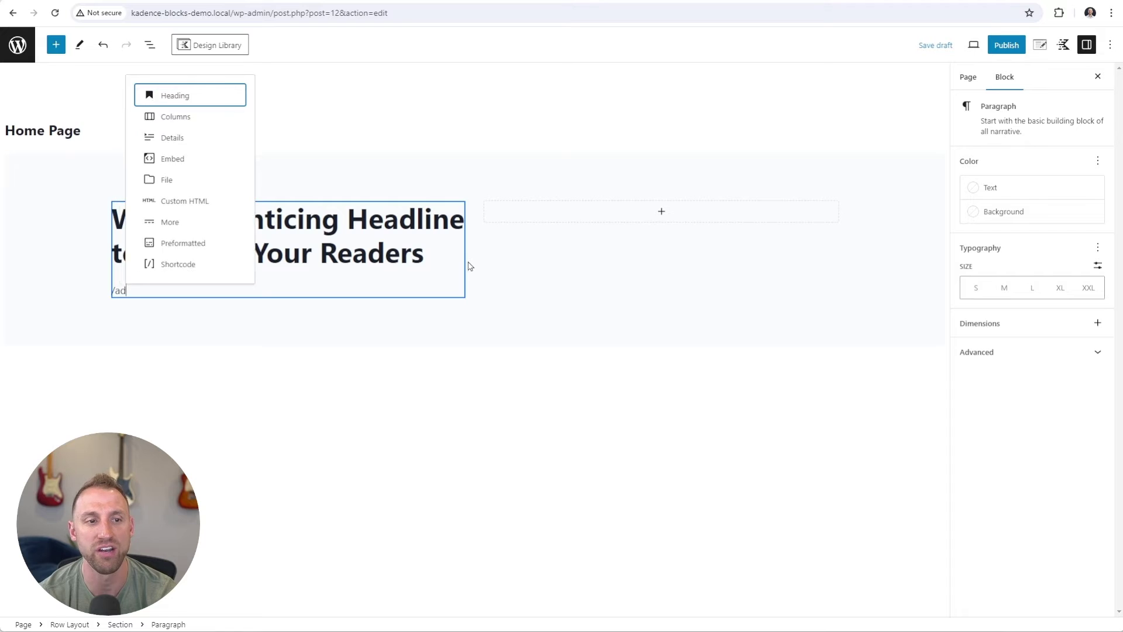
text(vanced text)
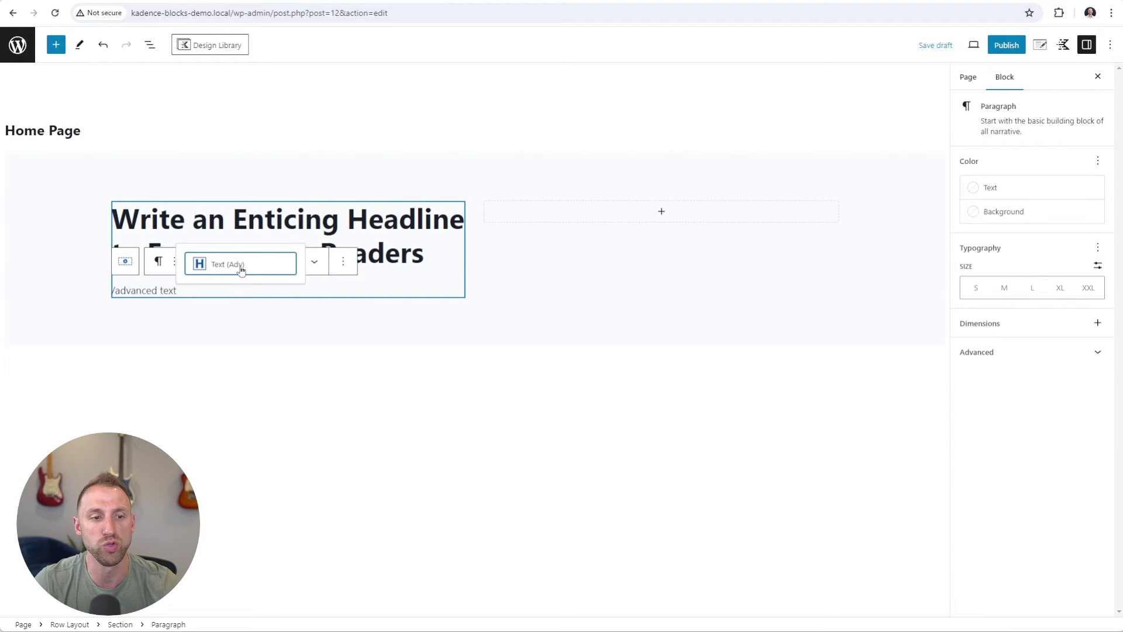
click(234, 262)
click(223, 262)
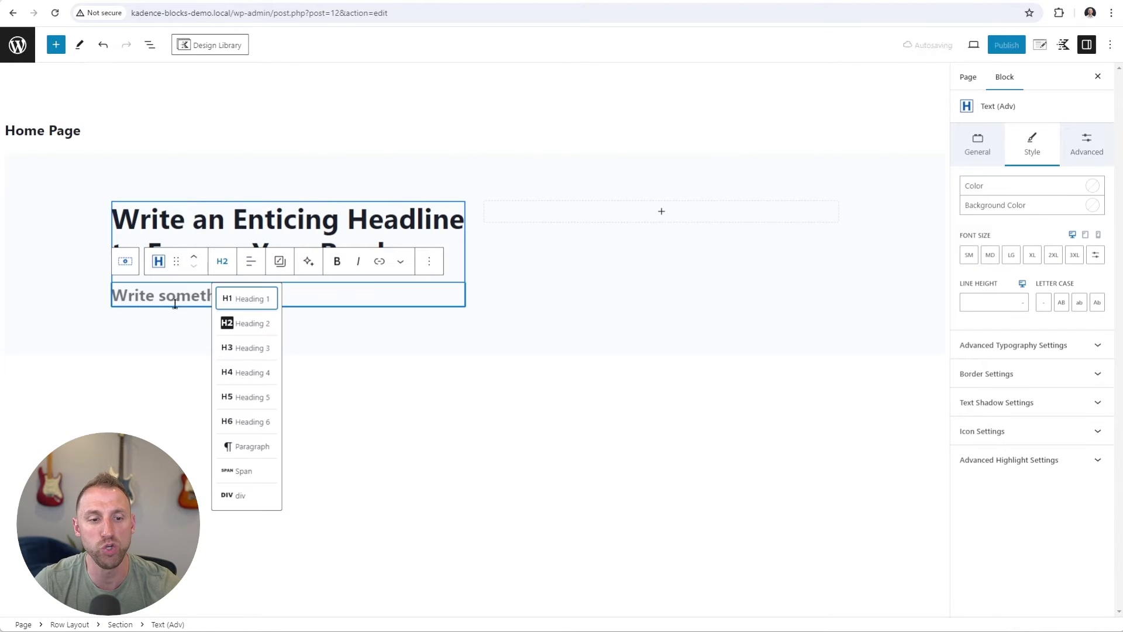
click(255, 447)
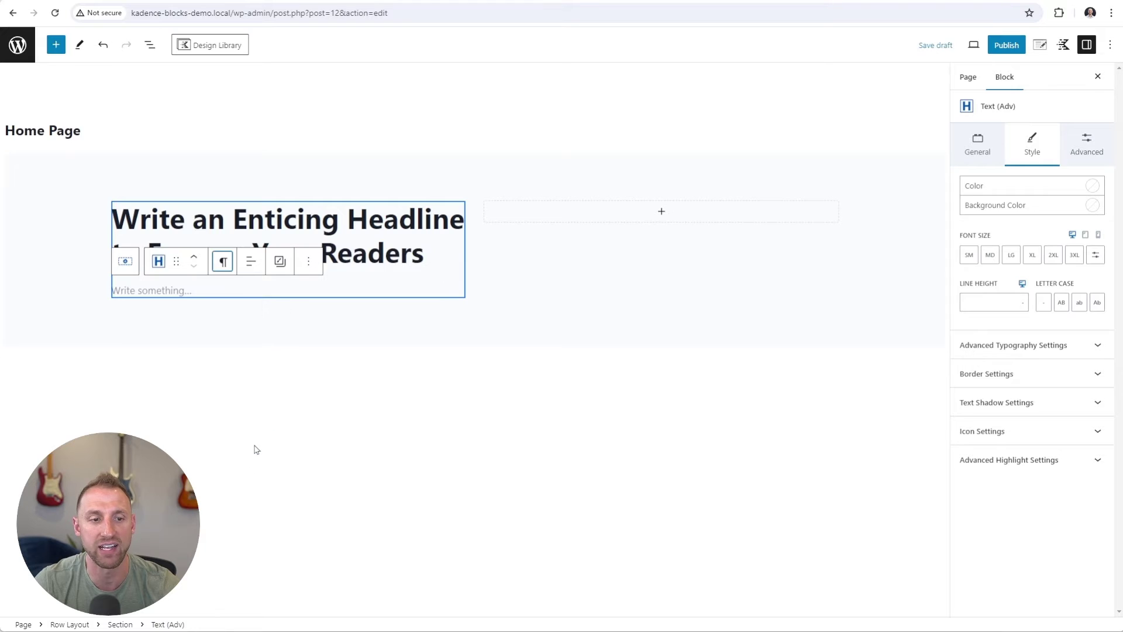
click(191, 289)
text(Lorem ipsum dolor sit amet, consectetur adipiscing elit. Etiam ullamcorper pharetra congue. Vestibulum ante ipsum primis in faucibus orci luctus et ultrices posuere cubilia curae; Fusce vestibulum accumsan sapien at imperdiet.)
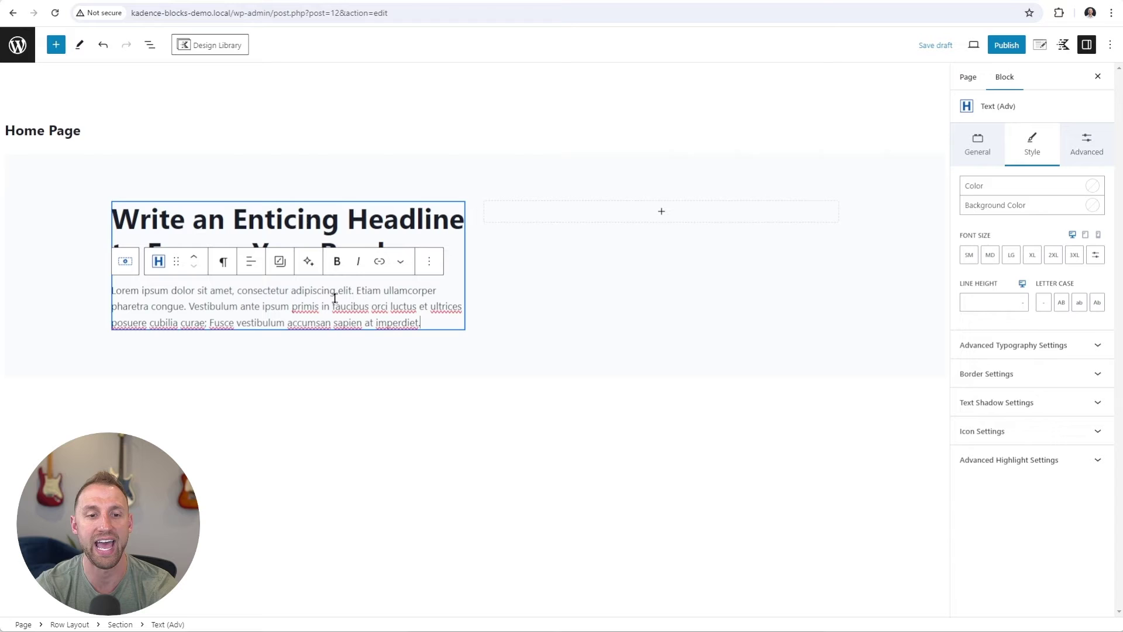
Step: Add a Buttons (Adv) block labelled 'Call to Action' and show the List View
key(Return)
text(/adv)
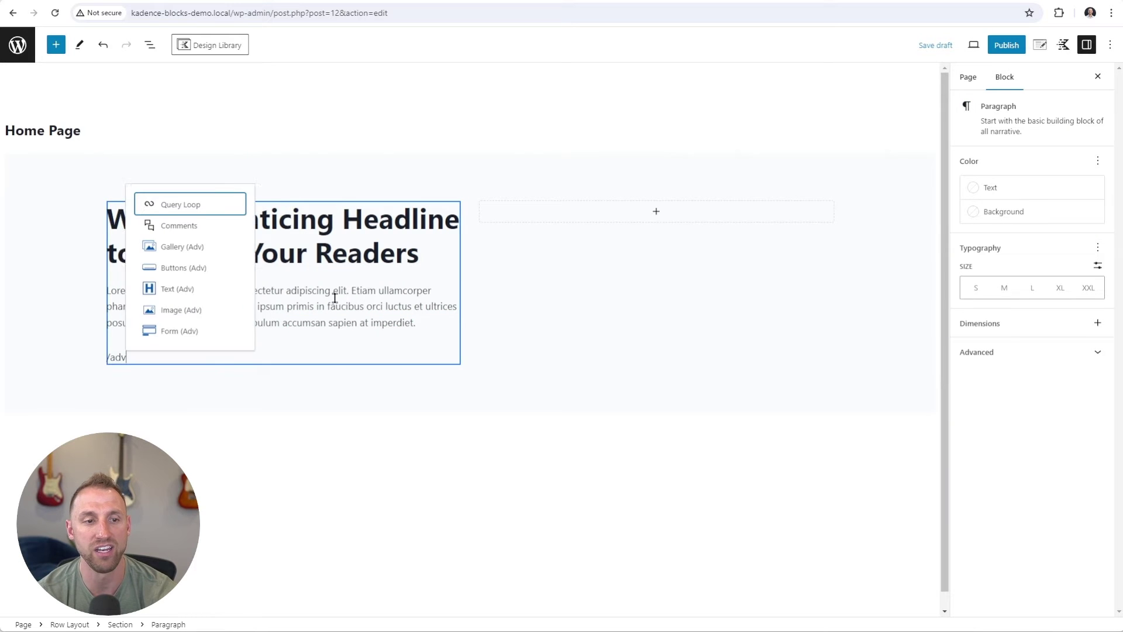
text(anced buttons)
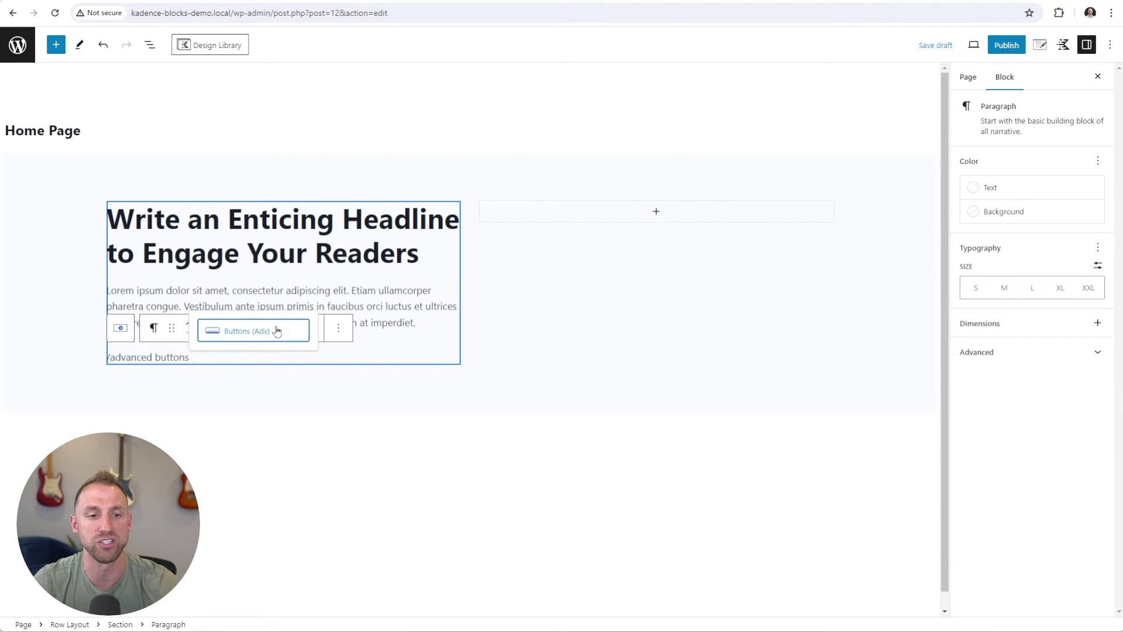
click(258, 335)
text(Call to Action)
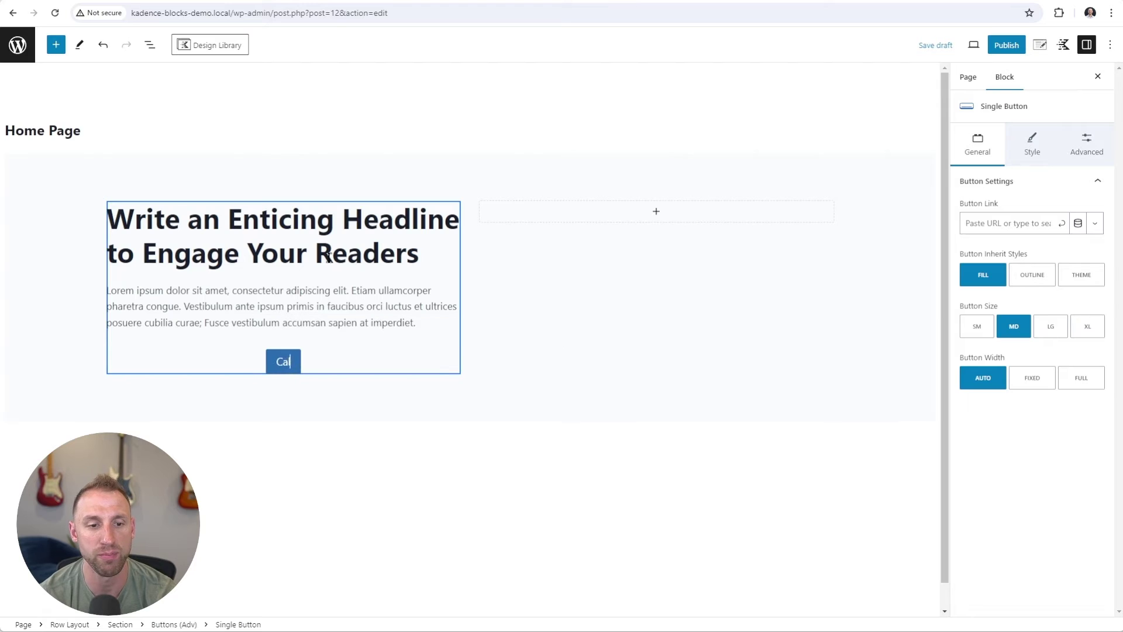
click(148, 46)
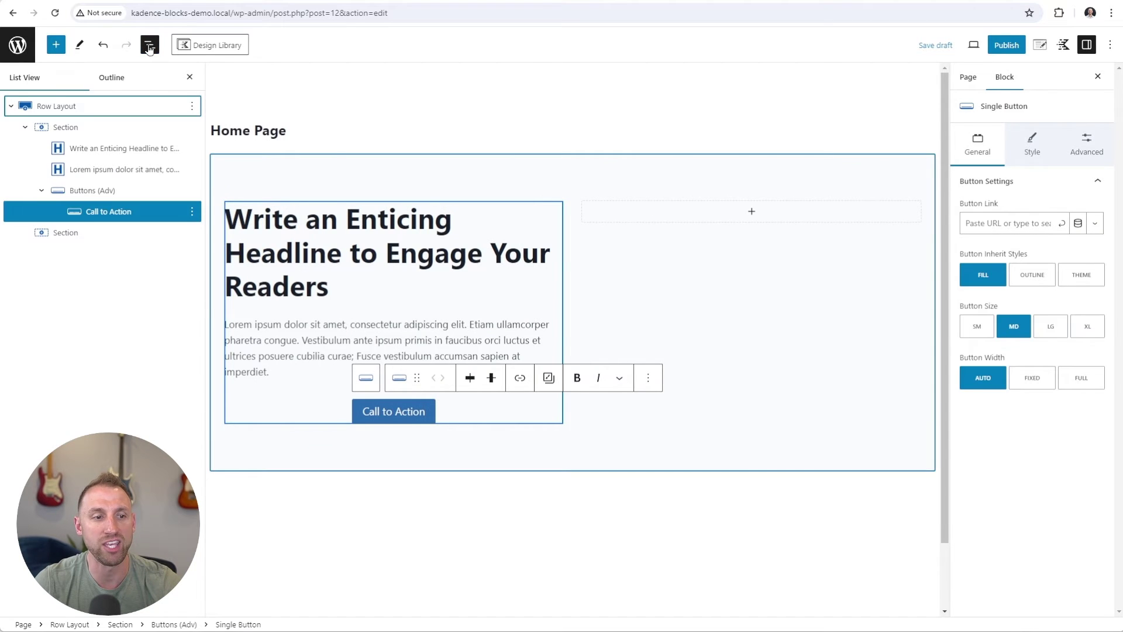
Step: Add an Outline-style 'Learn More' button, left-justify both buttons, and set the button gap to SM
click(85, 192)
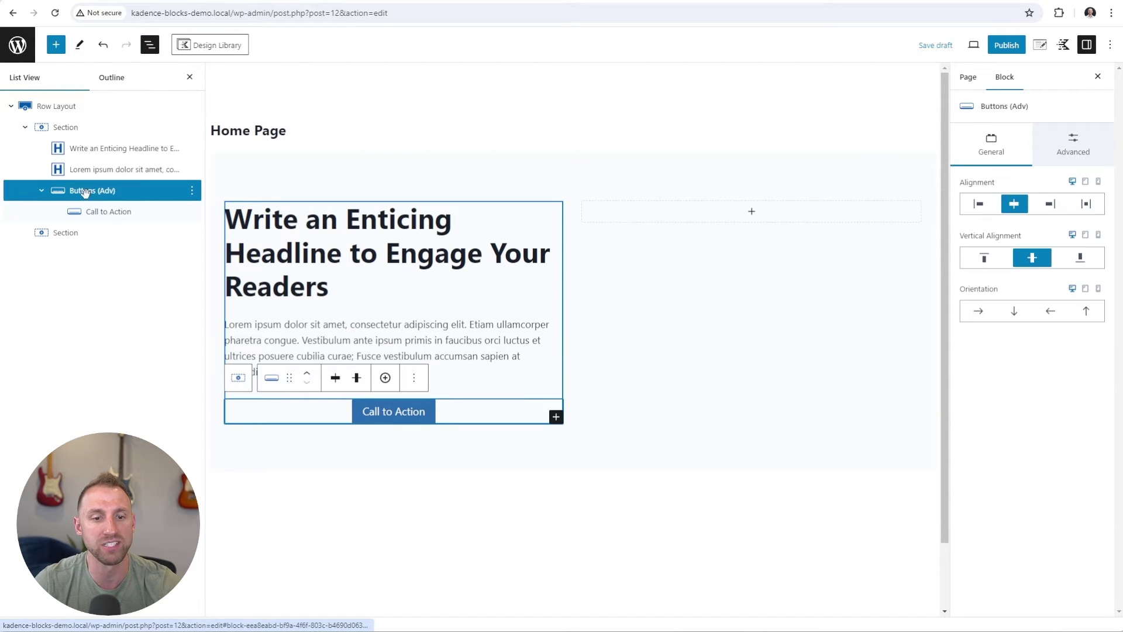
click(385, 379)
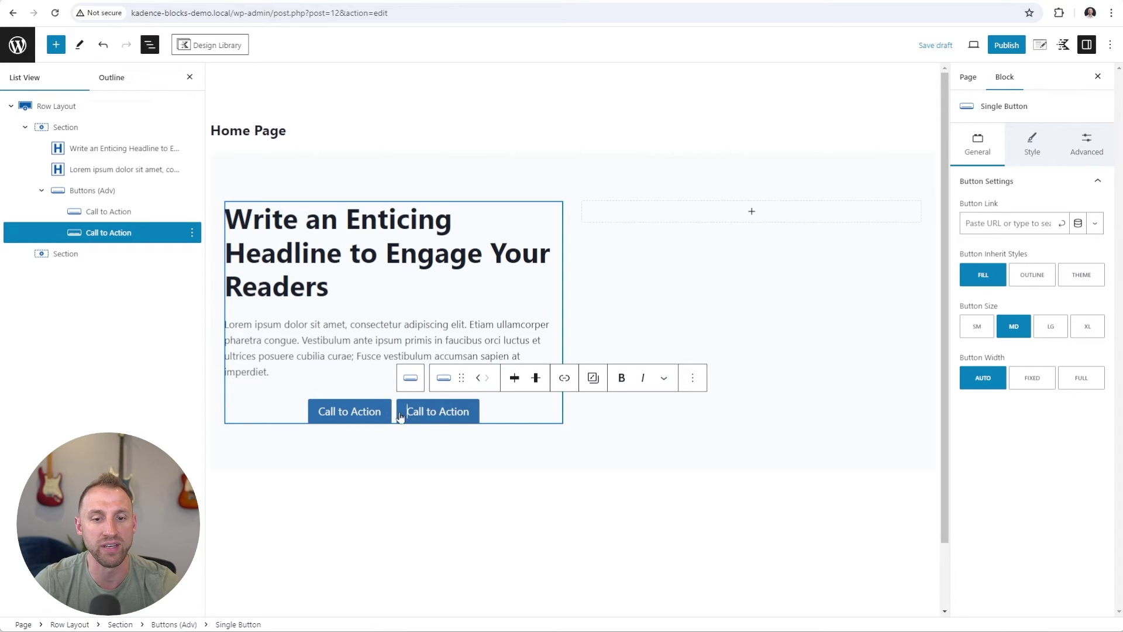
click(515, 379)
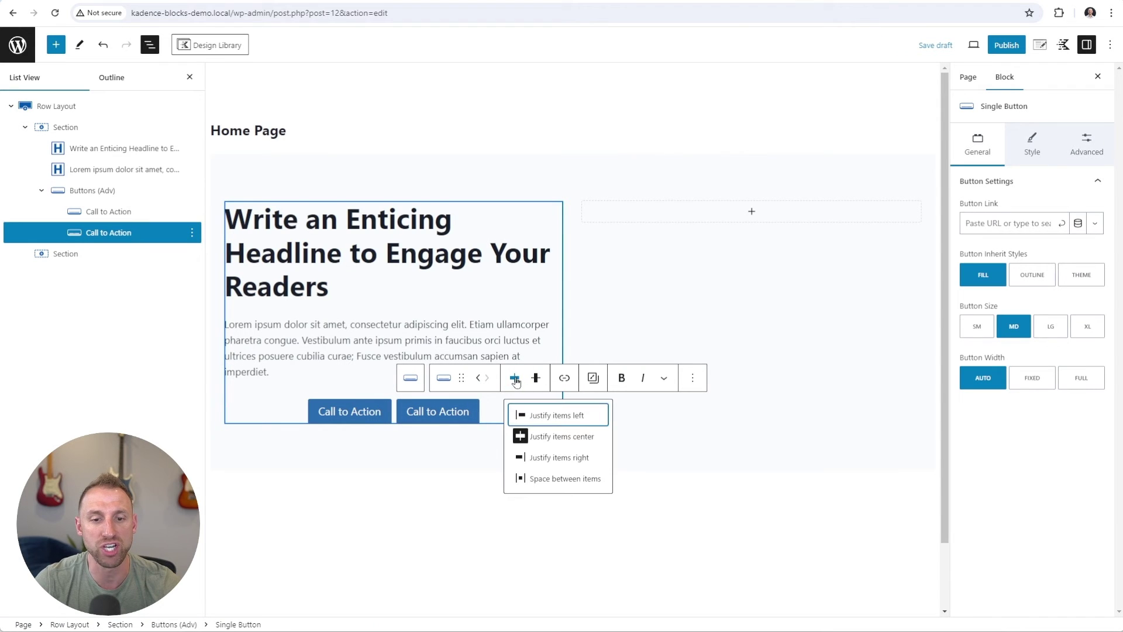
click(557, 416)
triple_click(349, 413)
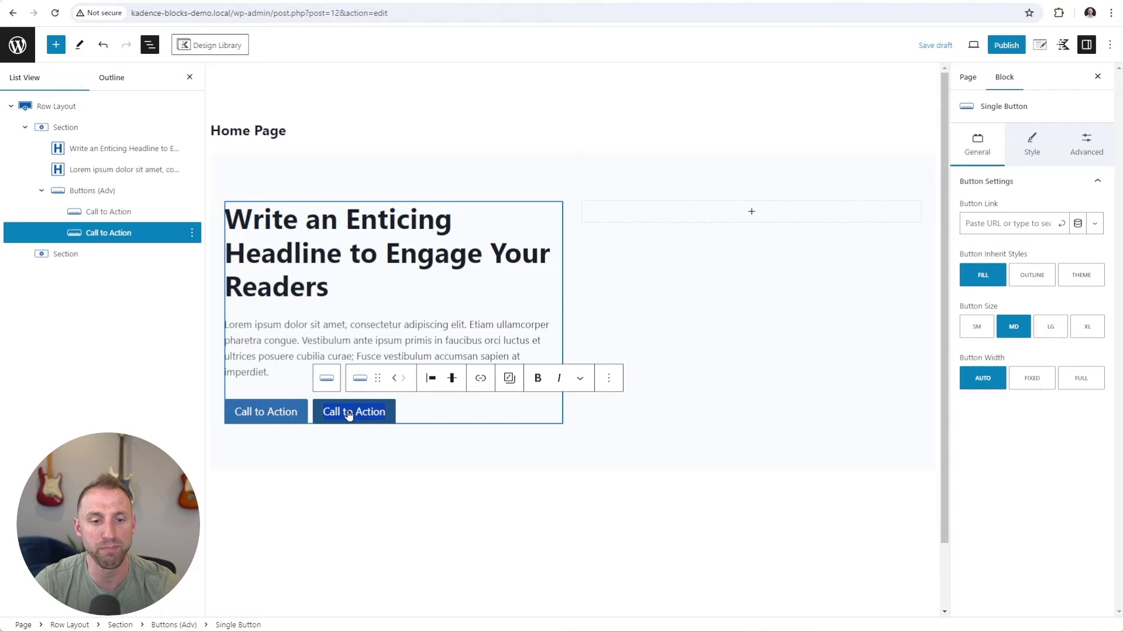
text(Learn More)
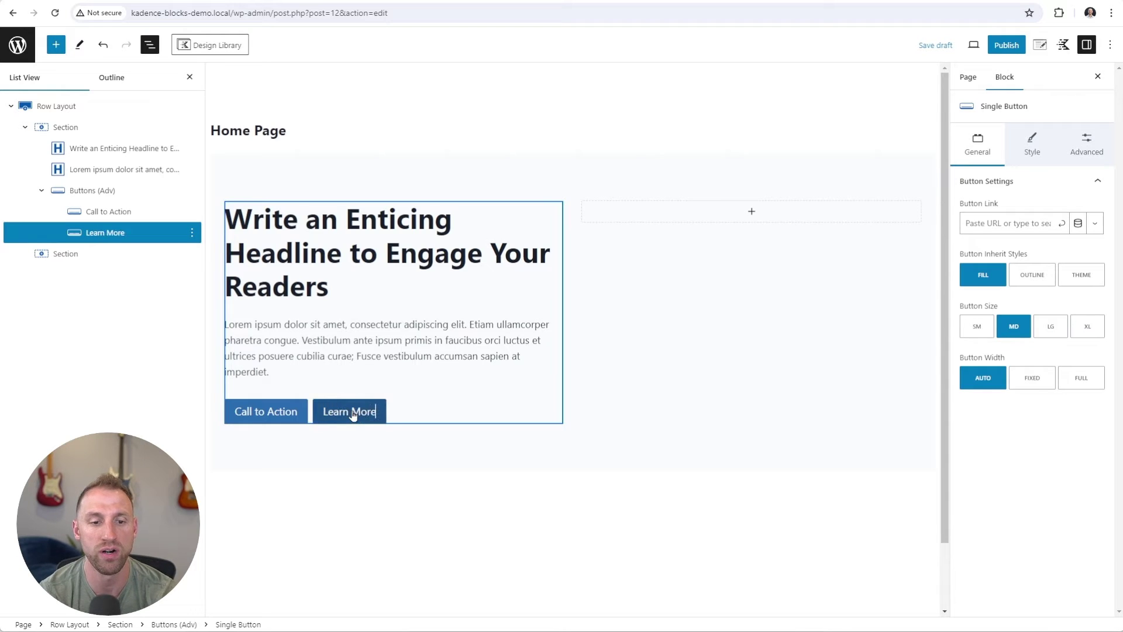
click(1032, 281)
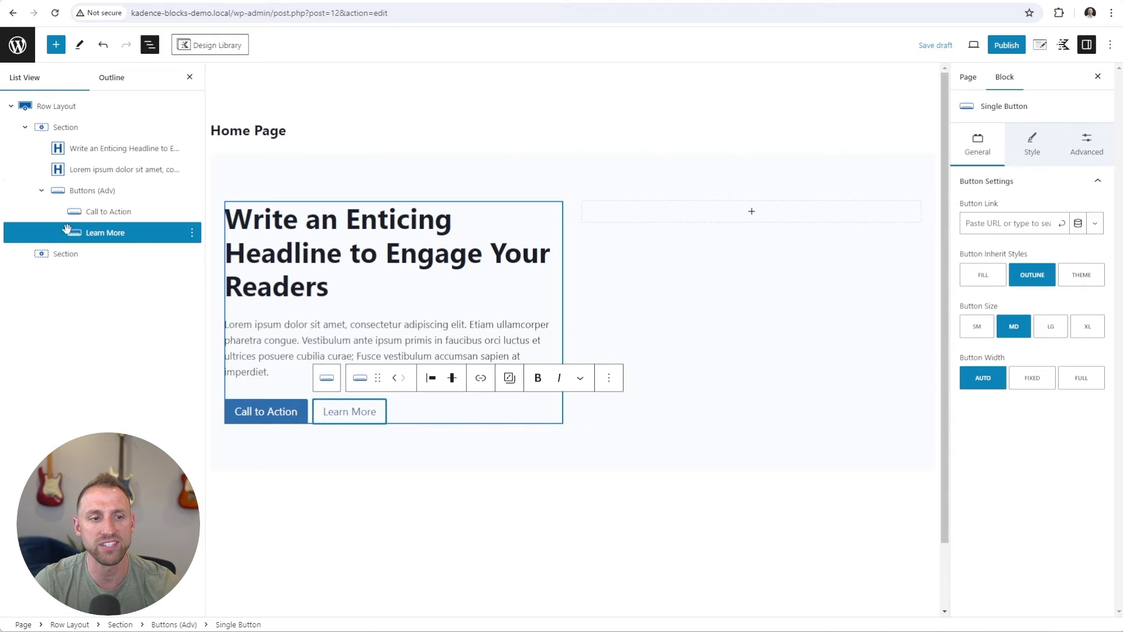
click(92, 190)
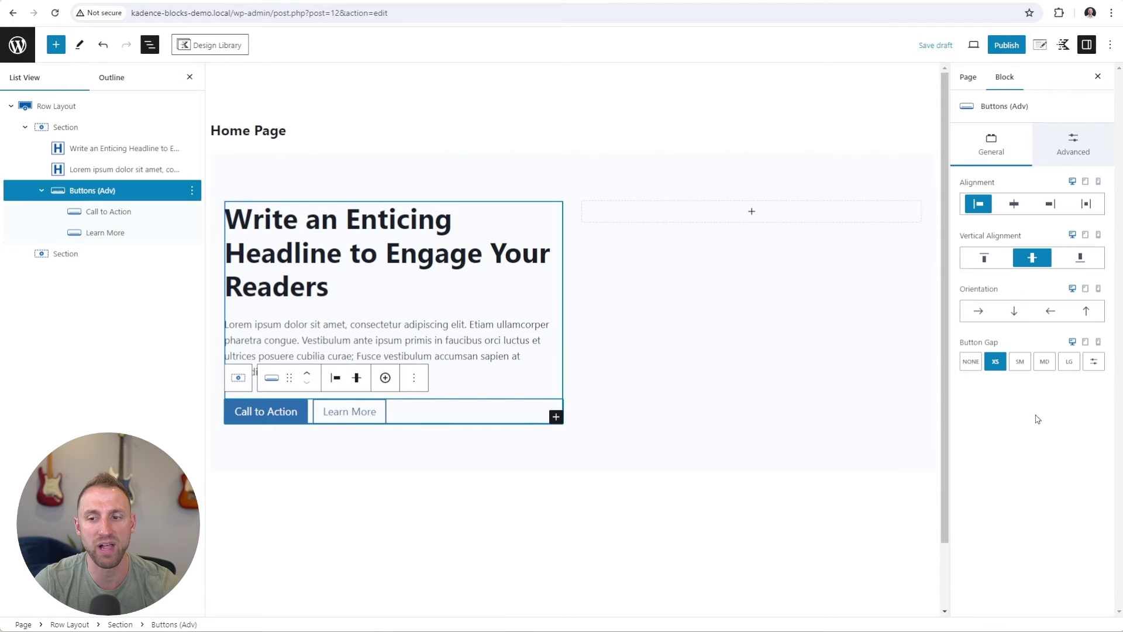
click(1018, 363)
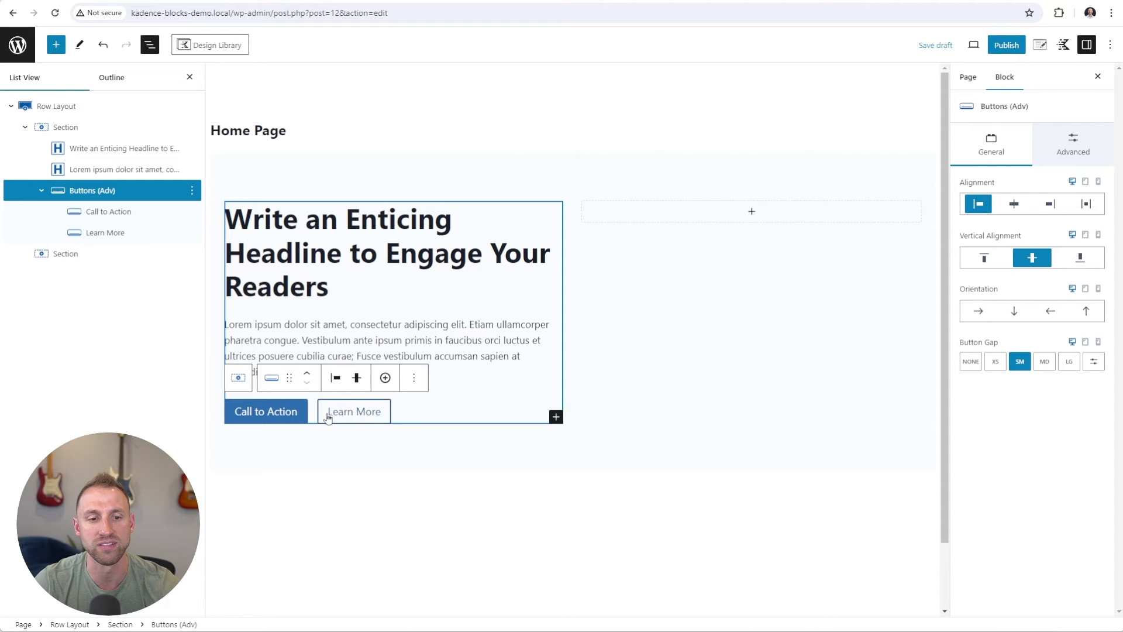
Step: Close the List View and insert an Image (Adv) block in the right column
click(190, 79)
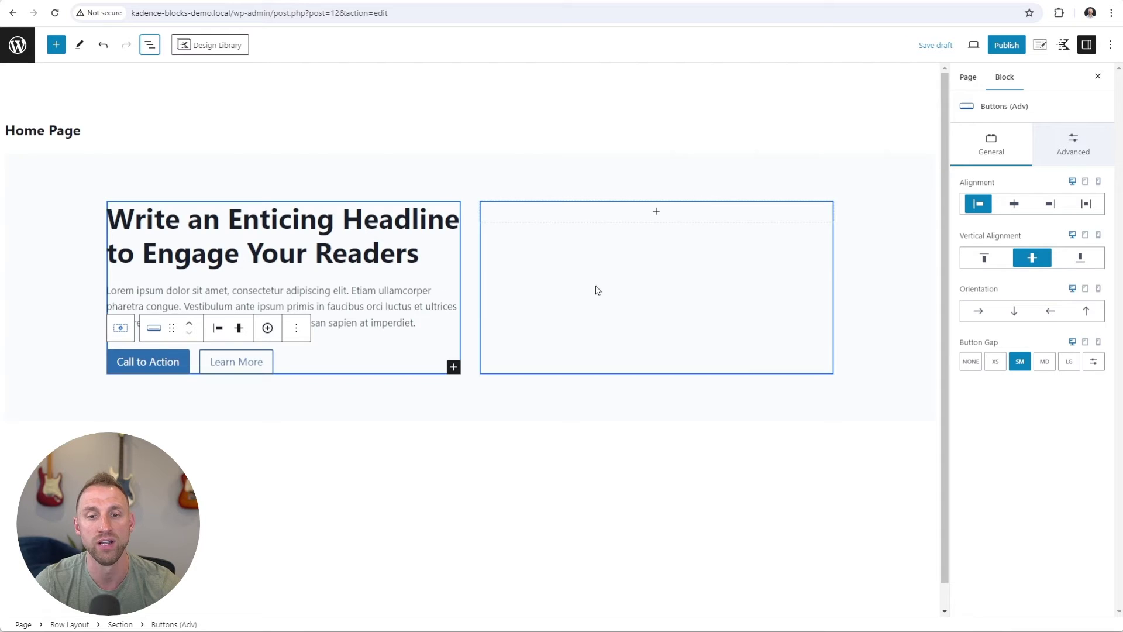
click(655, 214)
text(image)
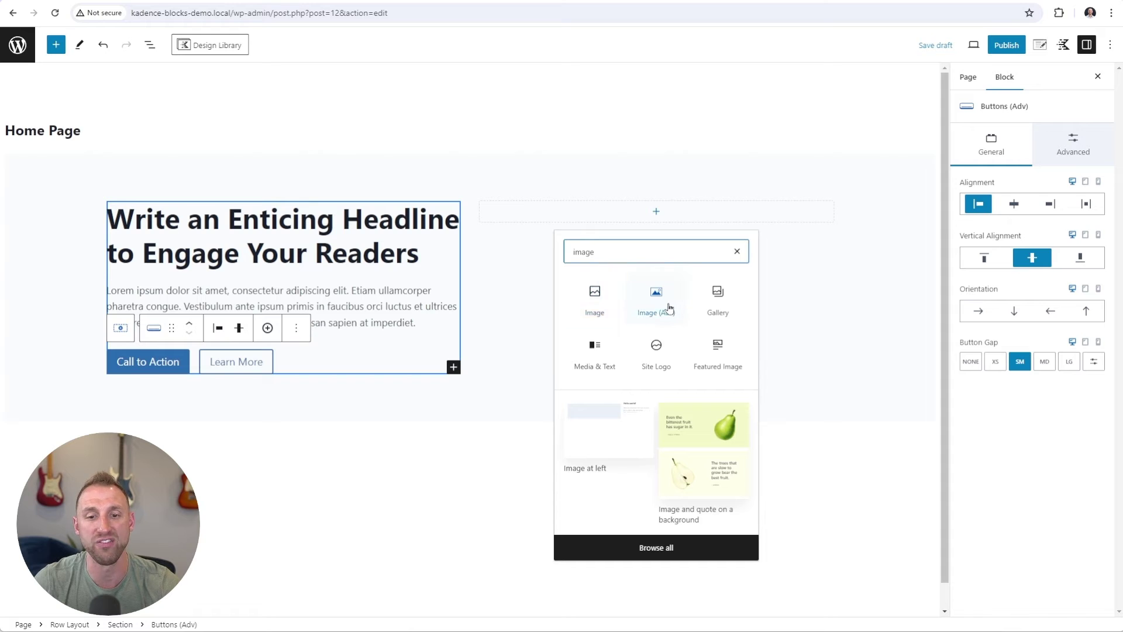
click(670, 308)
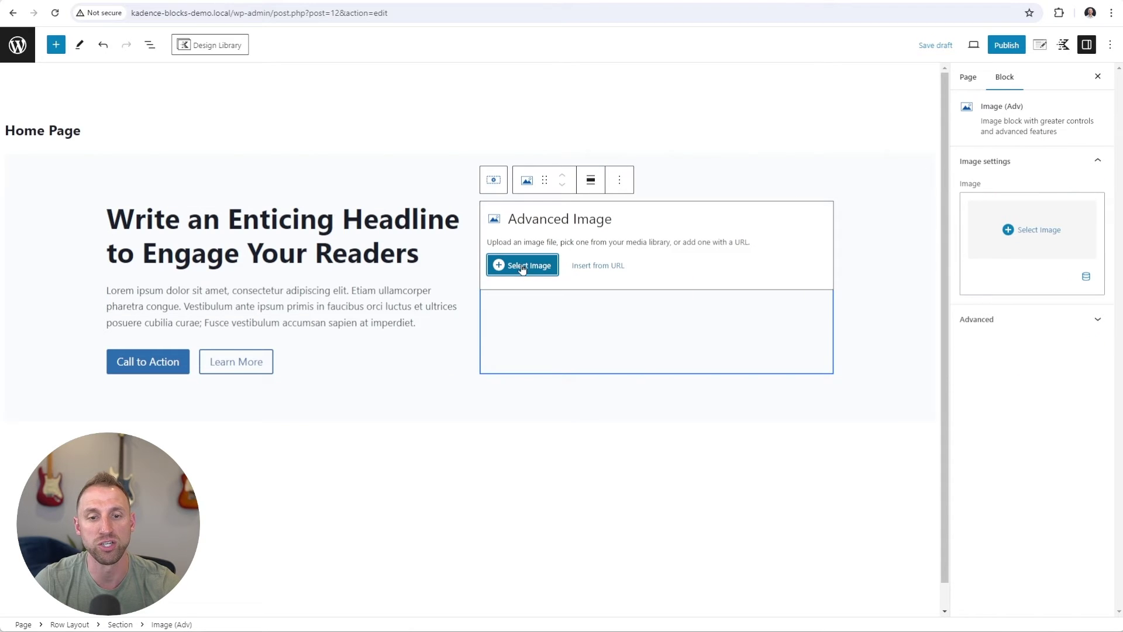
Step: Search Pexels for 'laptop' and download the laptop-and-tablet photo with its alt text
click(524, 266)
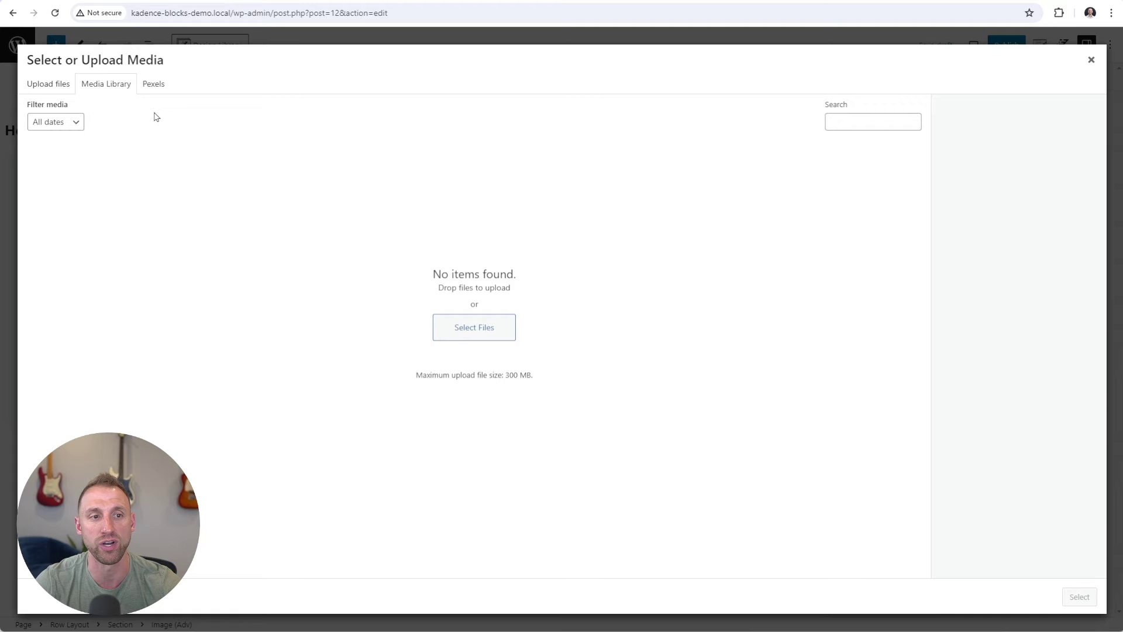
click(155, 86)
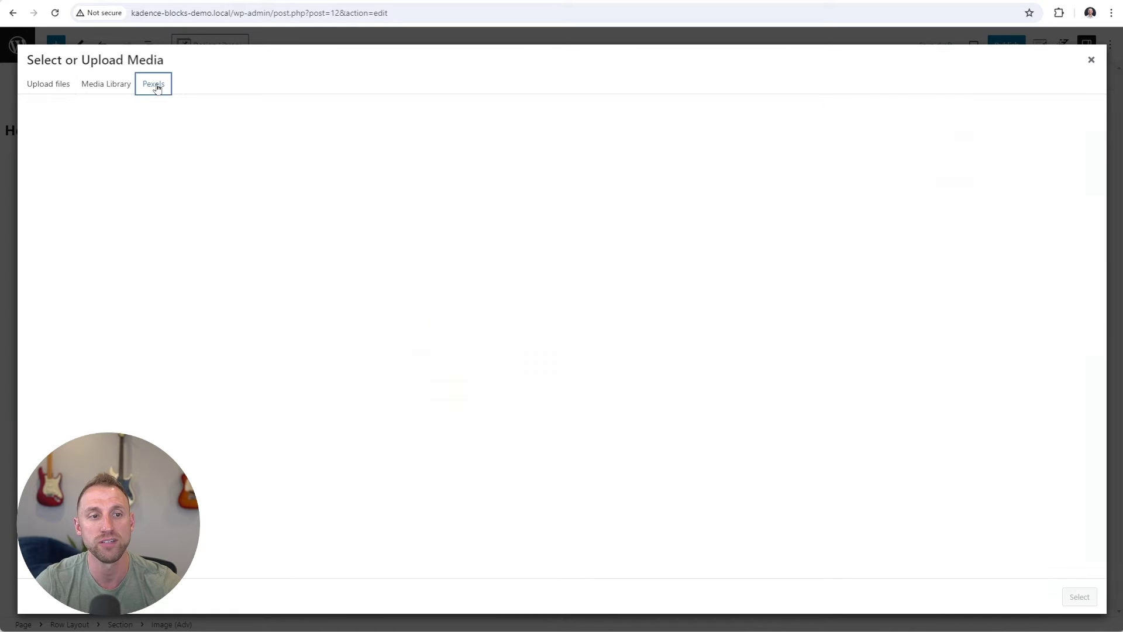
click(105, 112)
text(lapto)
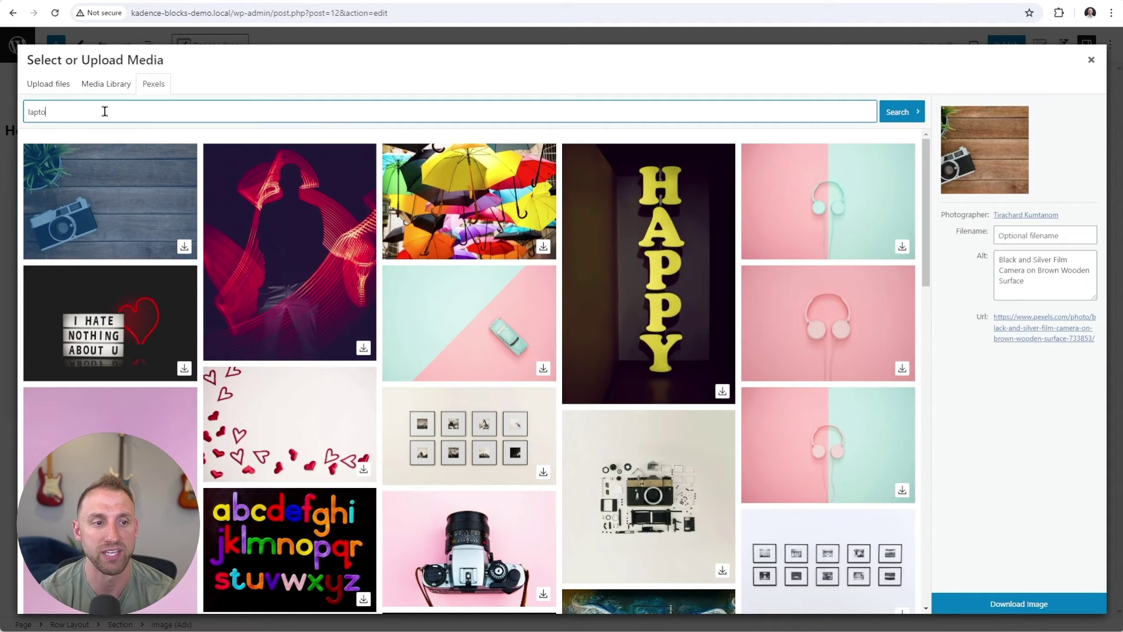
text(p)
key(Return)
scroll(102, 266, down, 15)
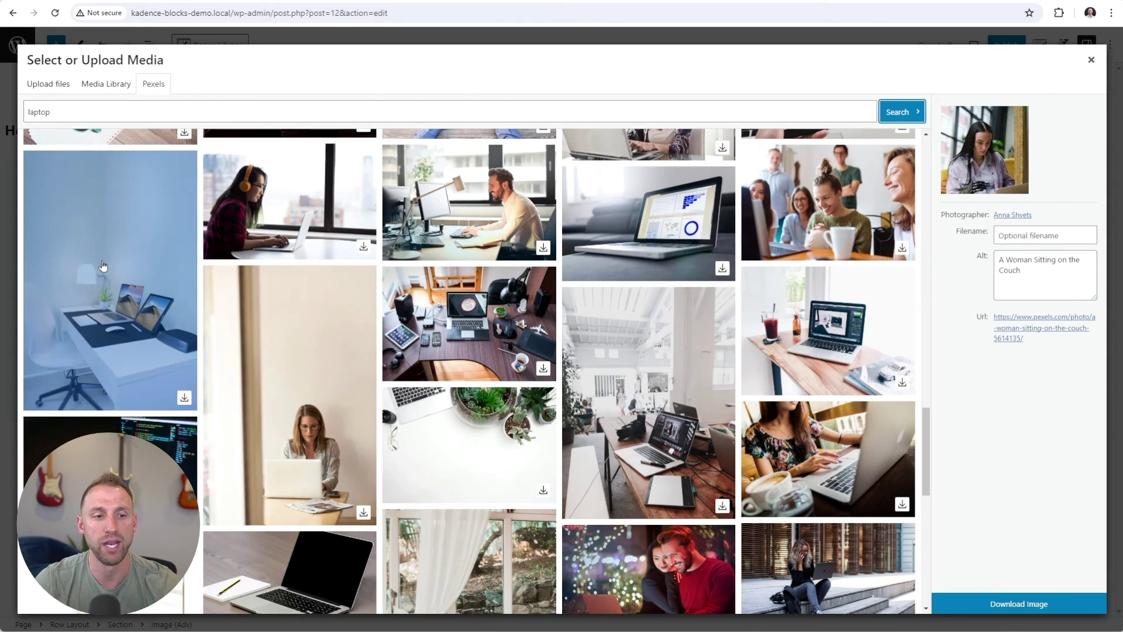
click(102, 266)
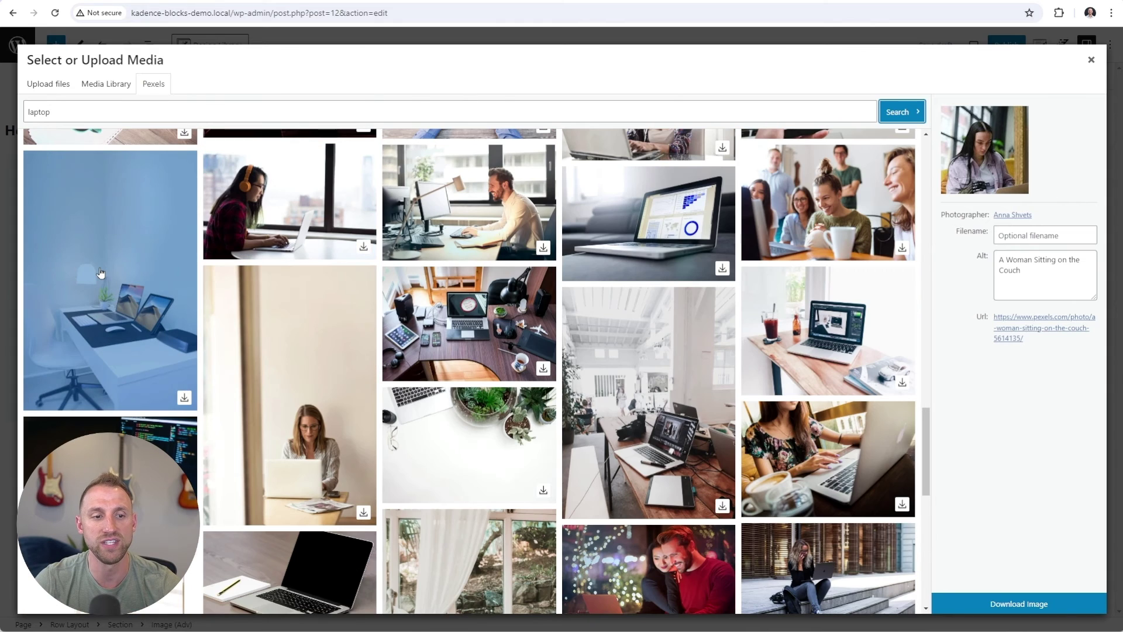
triple_click(1075, 273)
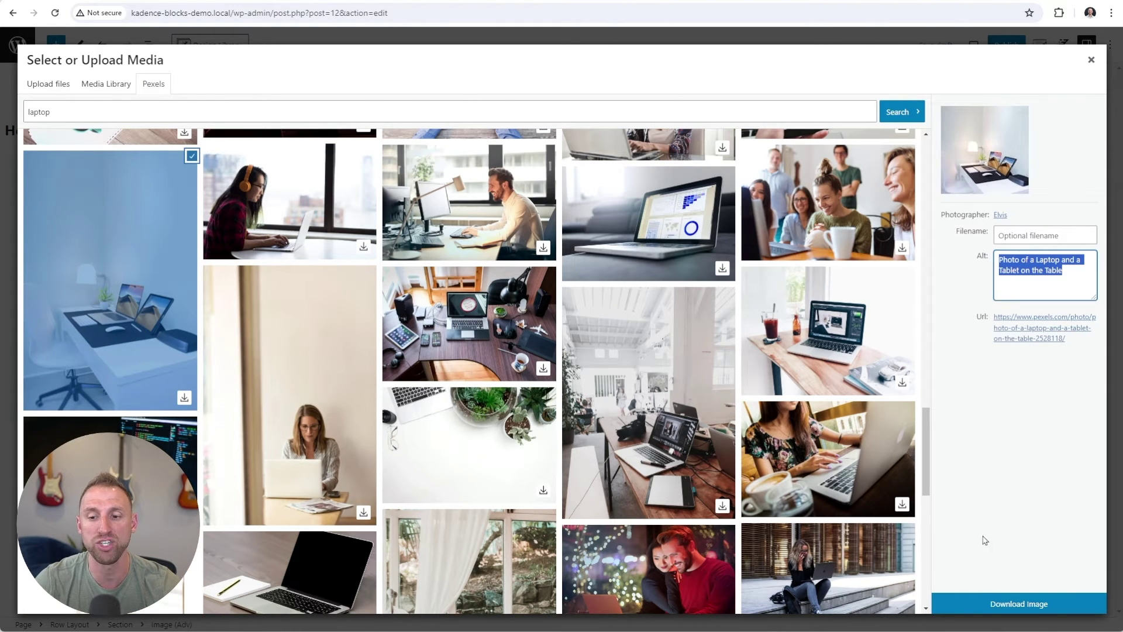
click(1010, 603)
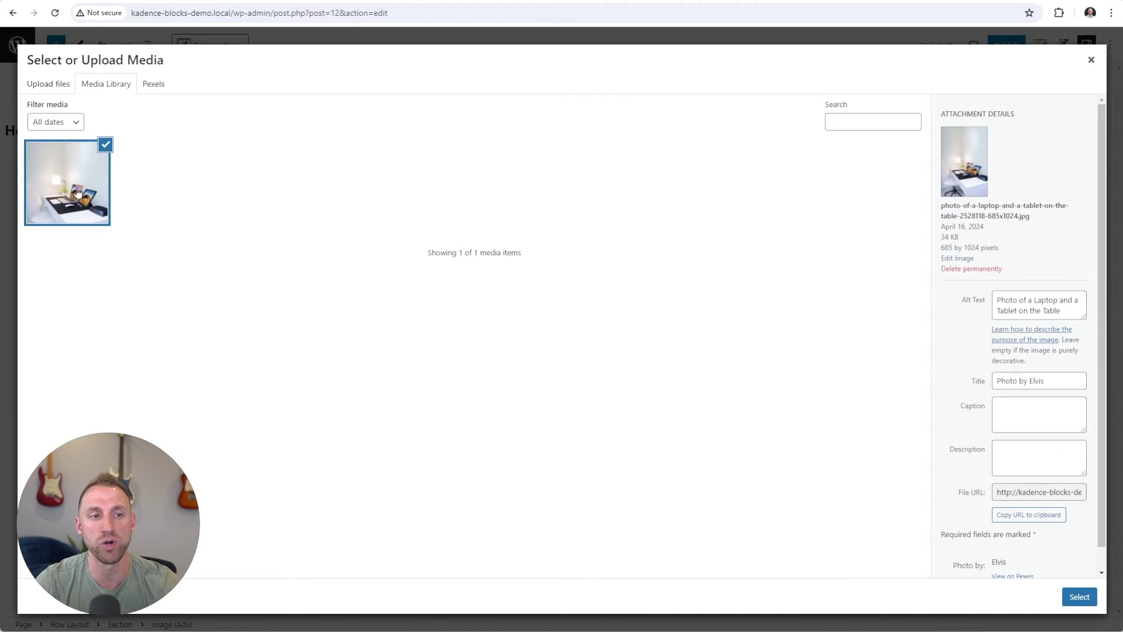
Step: Insert the downloaded laptop photo and crop it to a fixed Square 1:1 ratio
click(1078, 597)
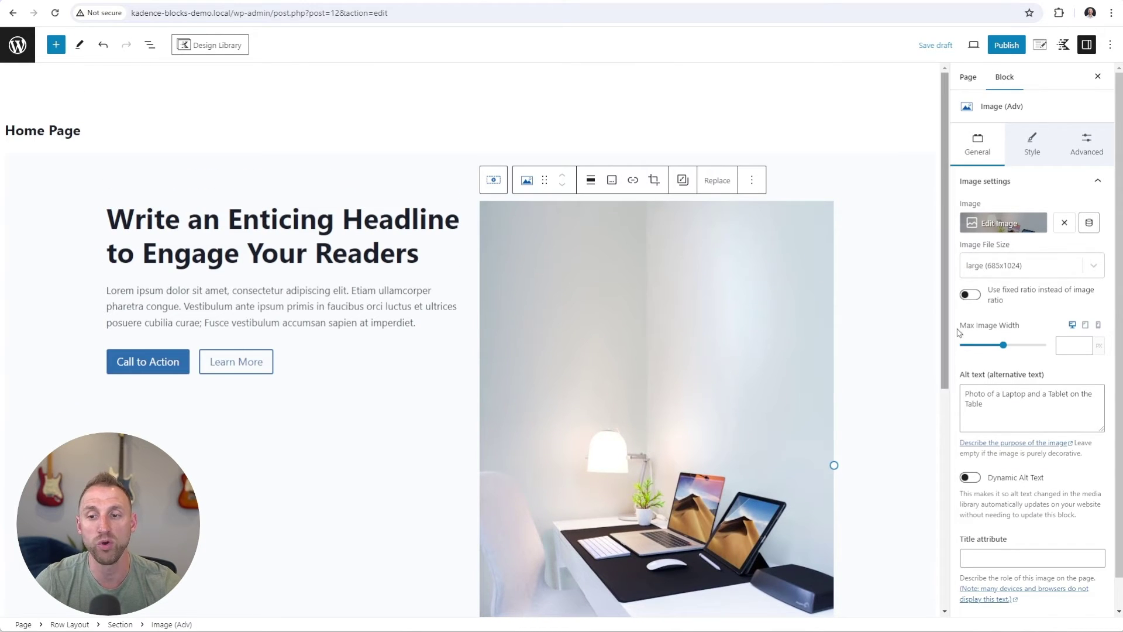
click(970, 296)
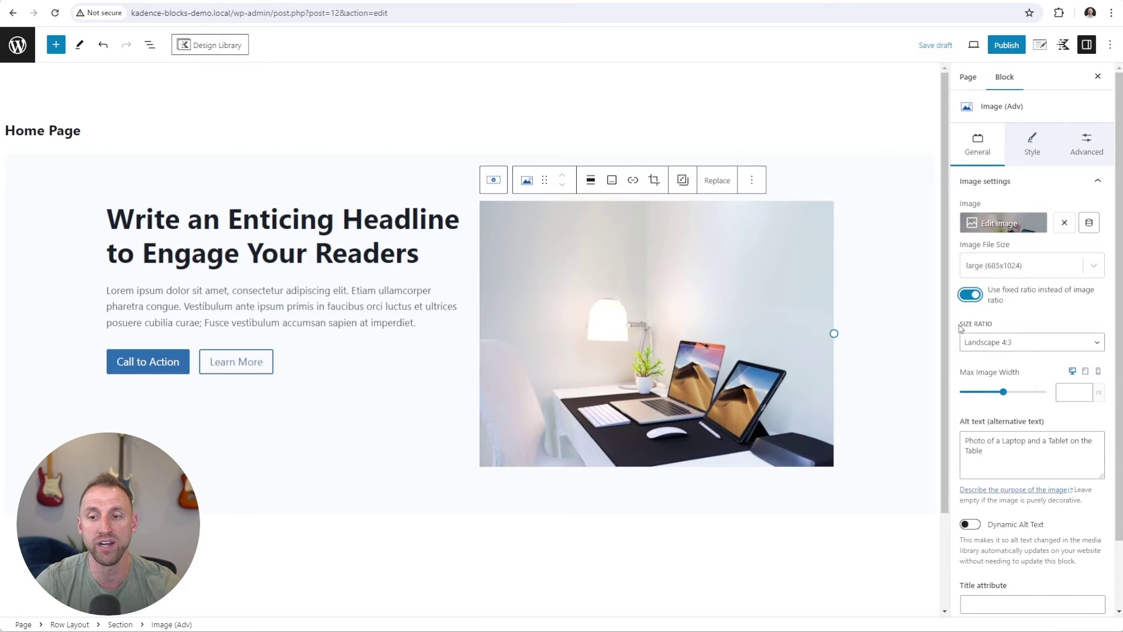
click(993, 343)
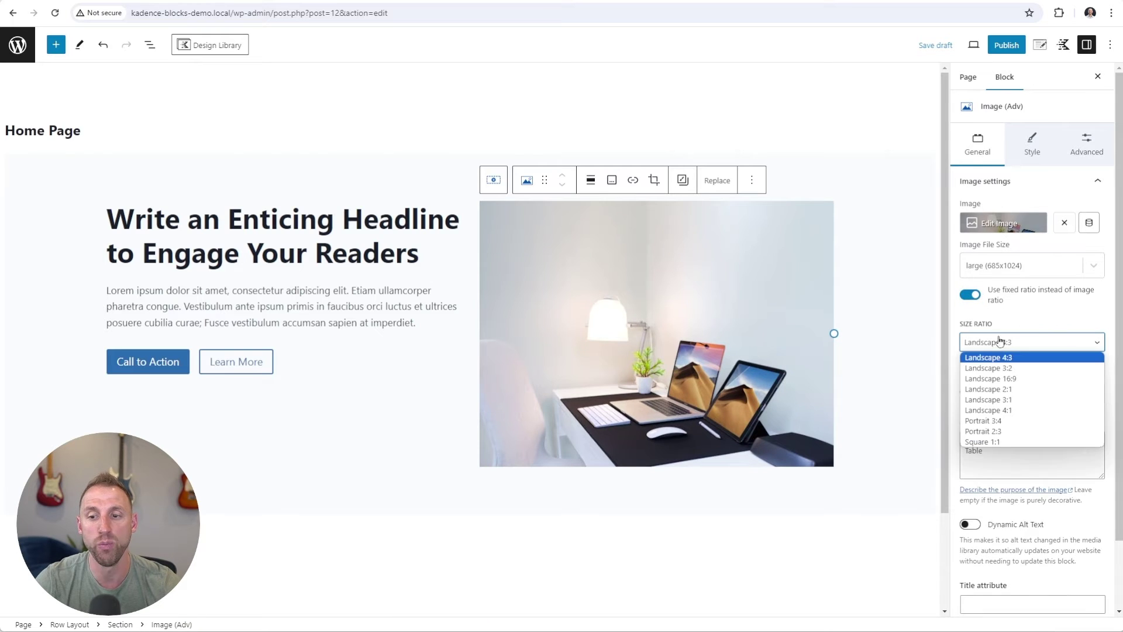
click(989, 444)
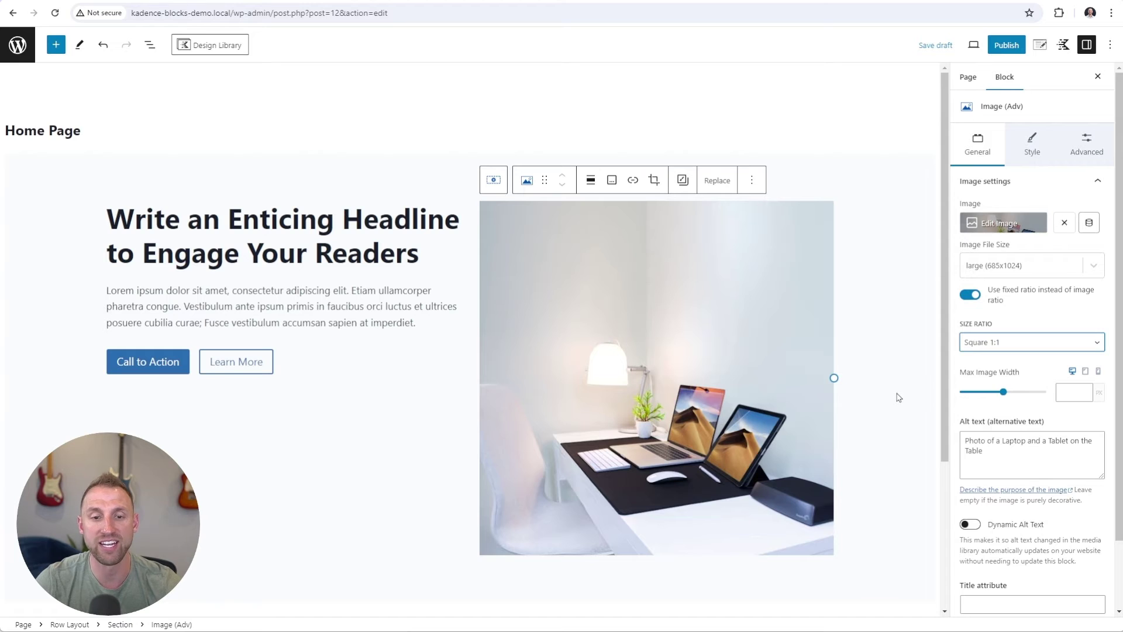
Step: Give the image a linked 16 border radius and a Subtle Text box shadow with Y offset 7
click(1032, 152)
click(1097, 263)
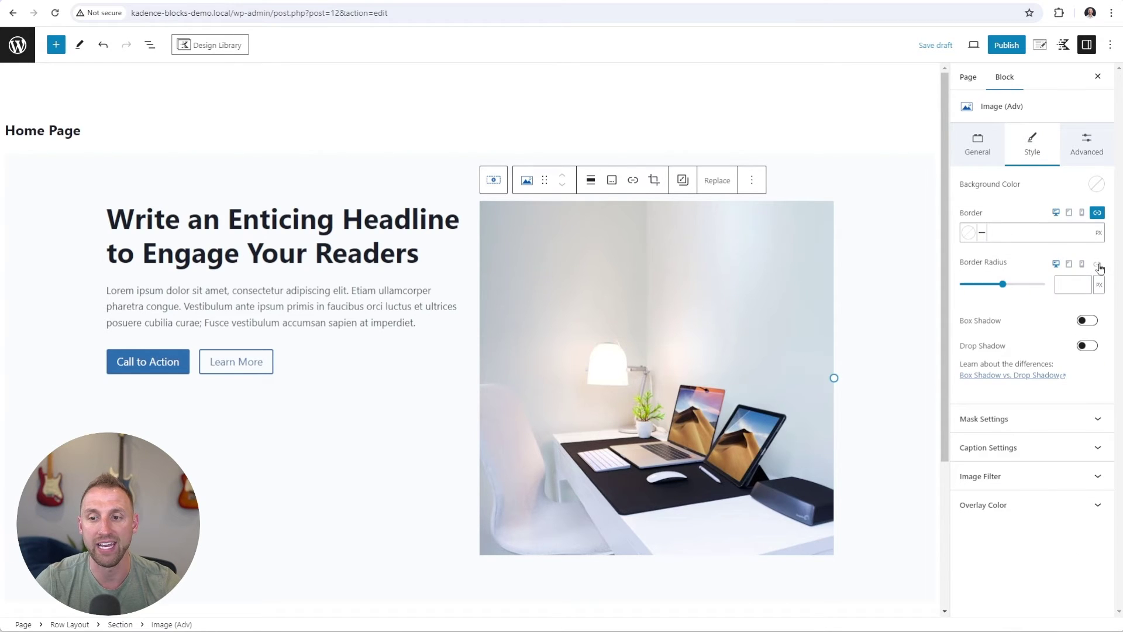
click(1066, 285)
text(16)
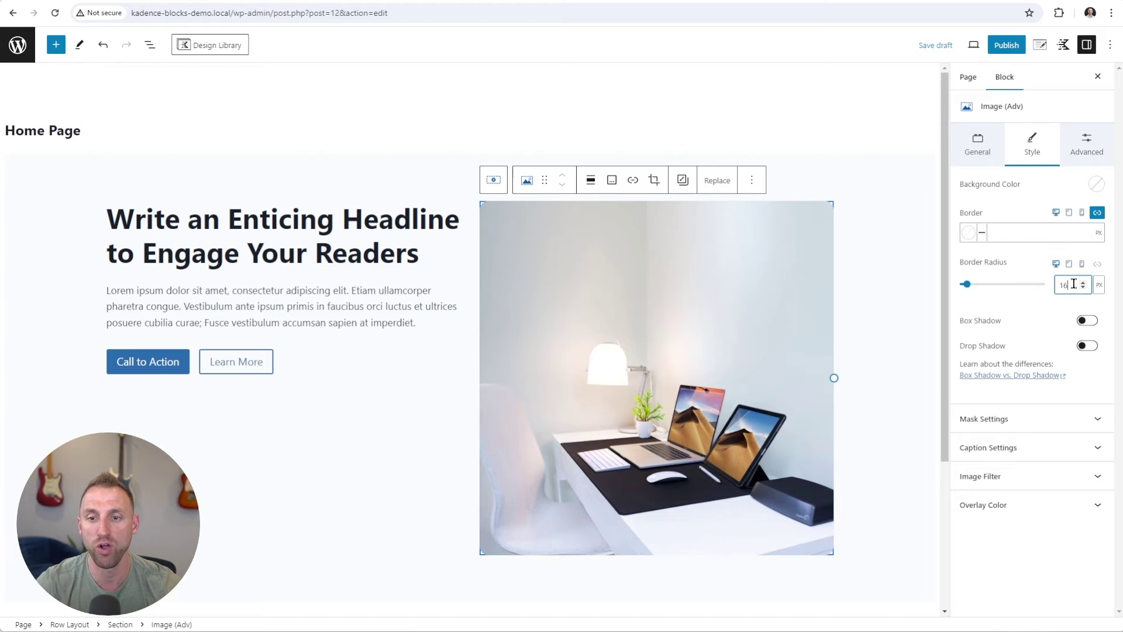
click(1088, 320)
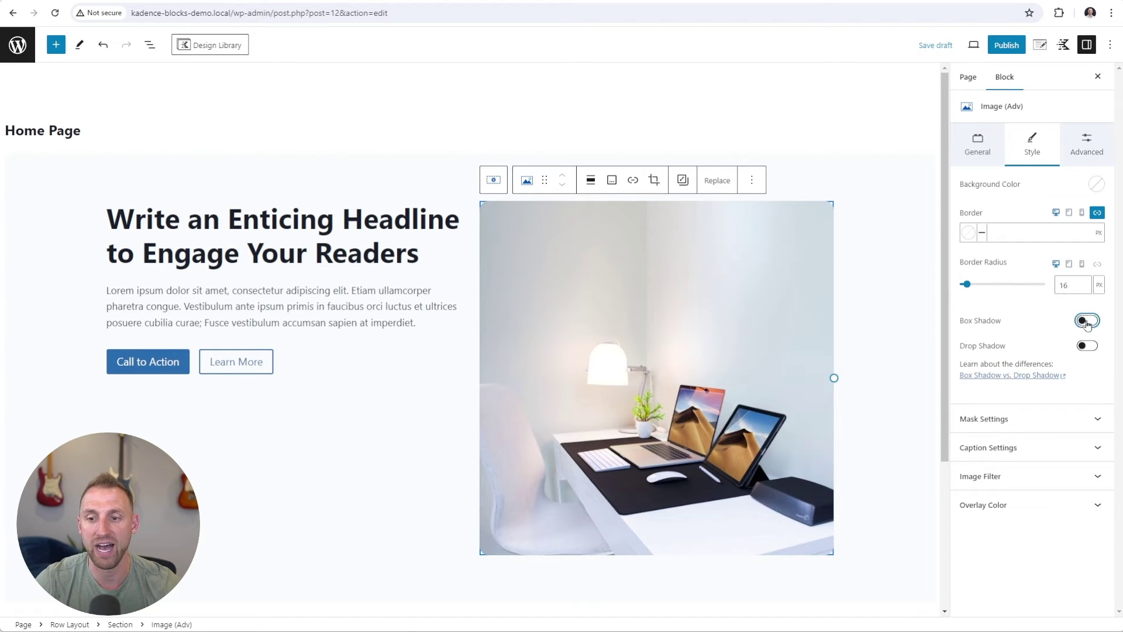
click(975, 375)
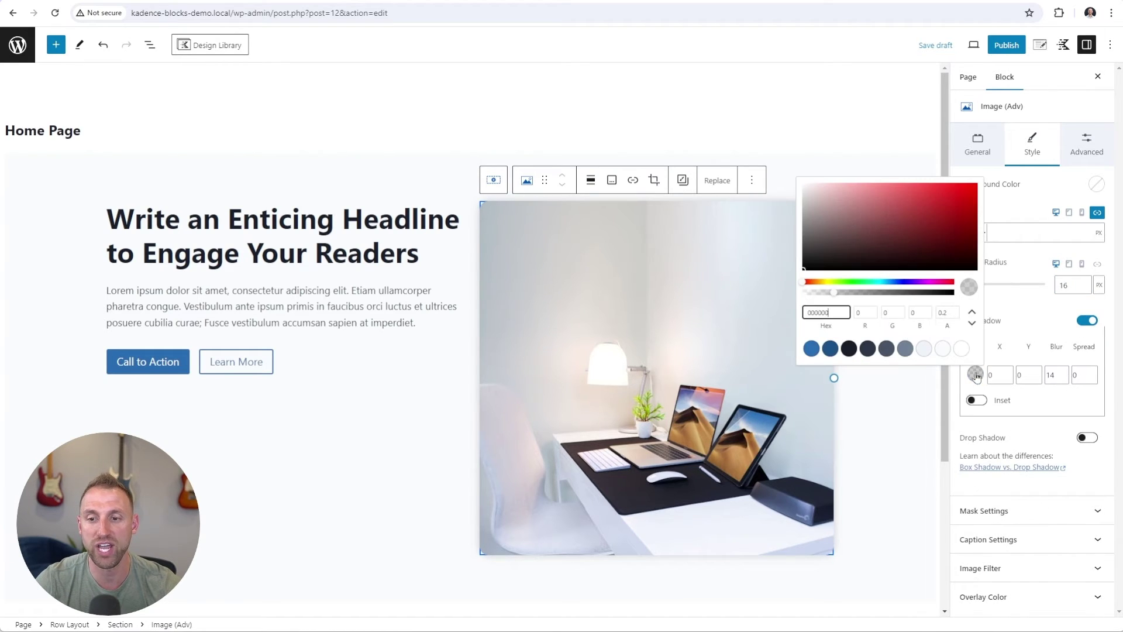
click(906, 350)
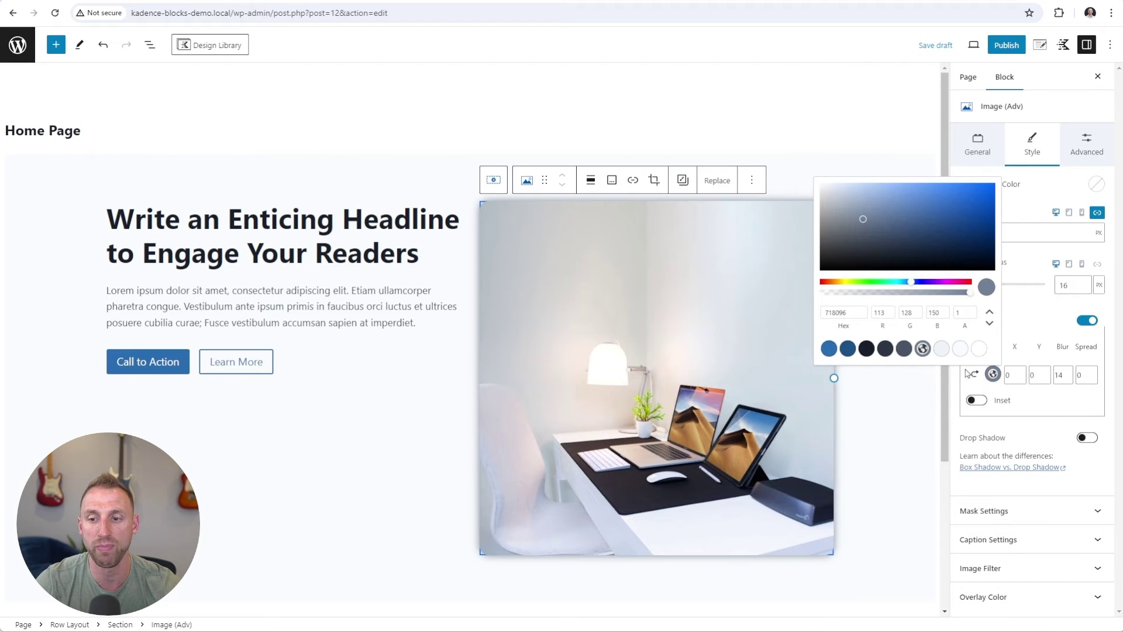
click(1022, 375)
text(7)
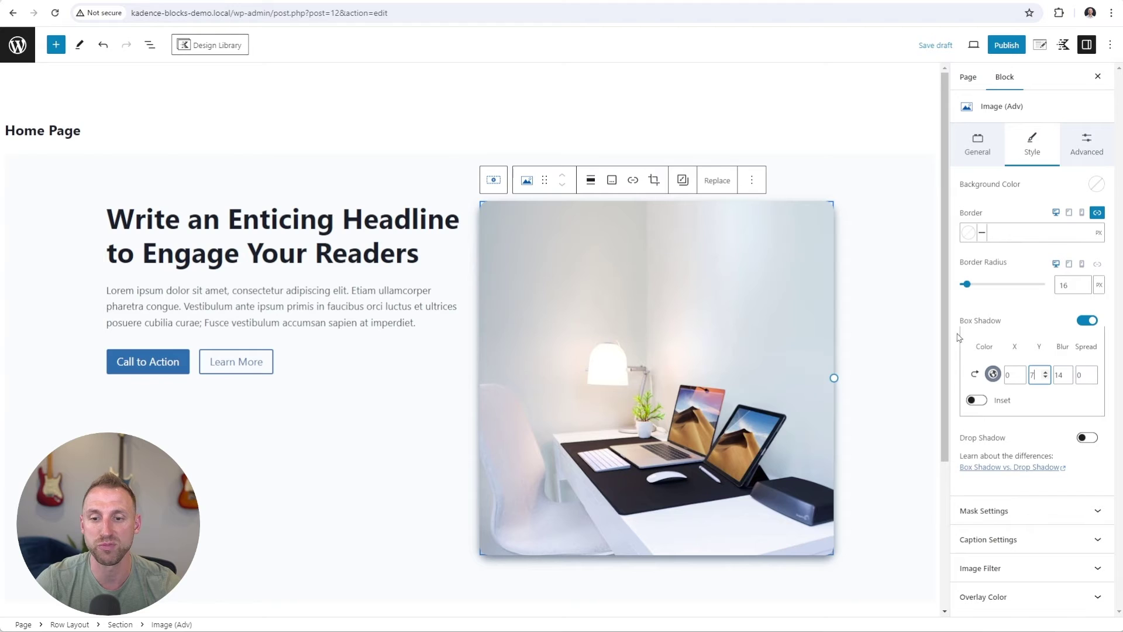
Step: Set the hero row's vertical alignment to Align middle
click(51, 206)
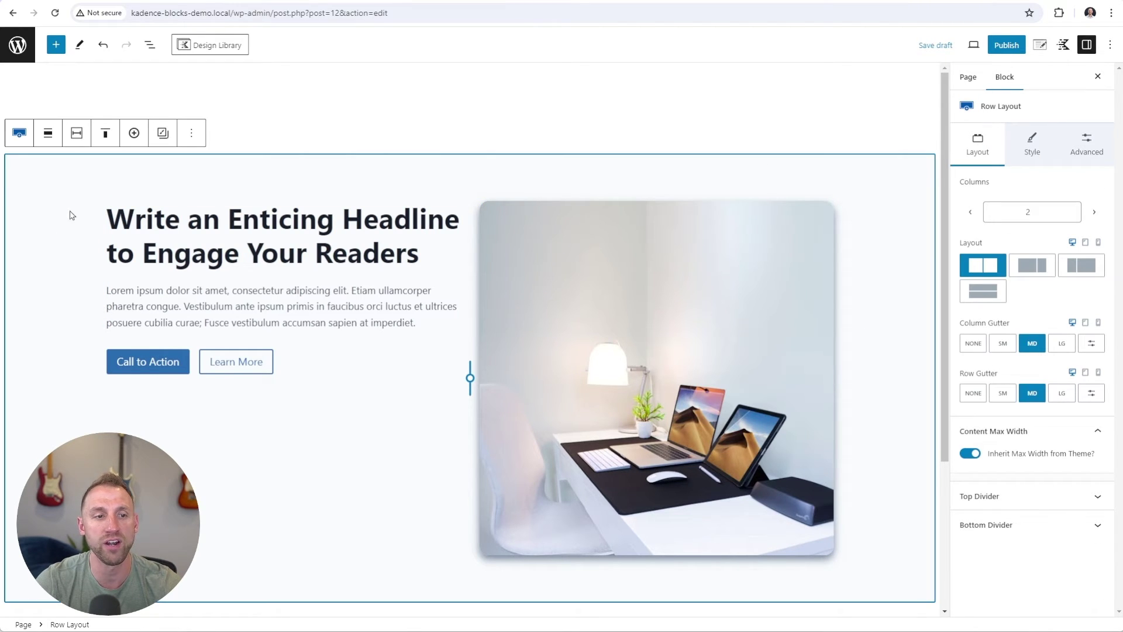
click(106, 133)
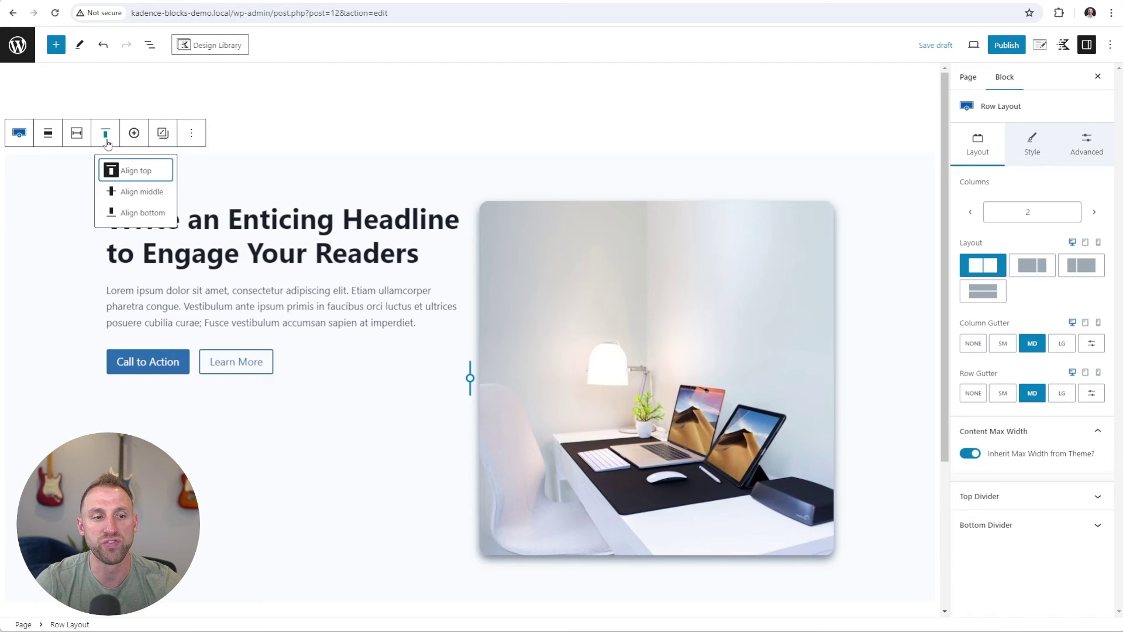
click(111, 192)
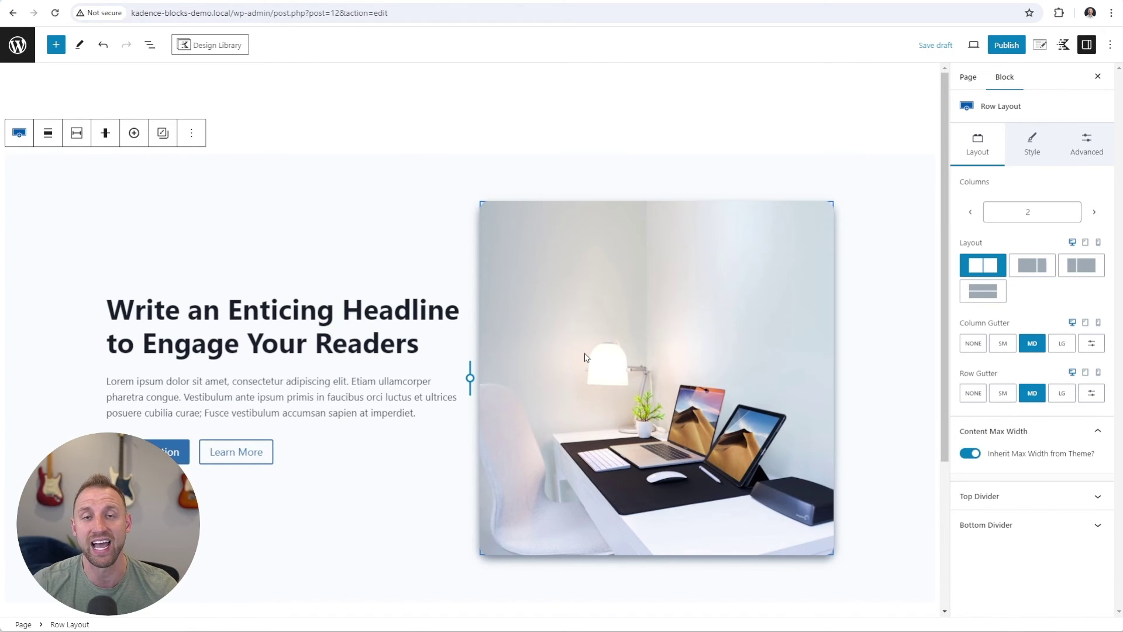
Step: From the Design Library's Cards category, insert the Cards 43 pattern with three icon cards below the hero row
click(217, 47)
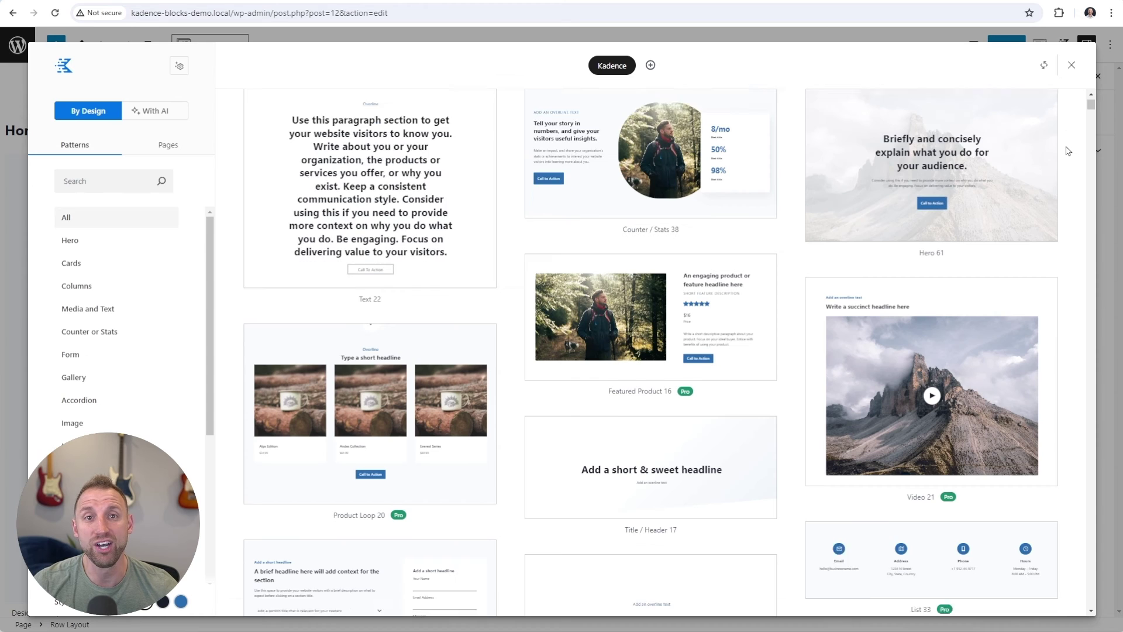
scroll(1067, 154, down, 12)
scroll(1067, 154, down, 15)
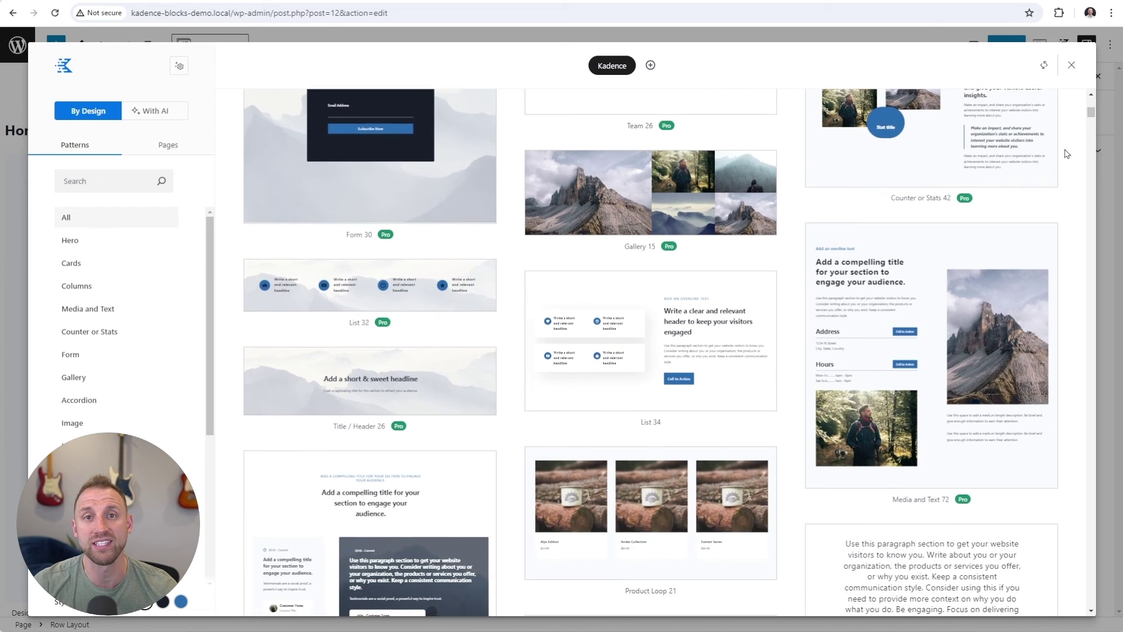
scroll(1067, 154, down, 4)
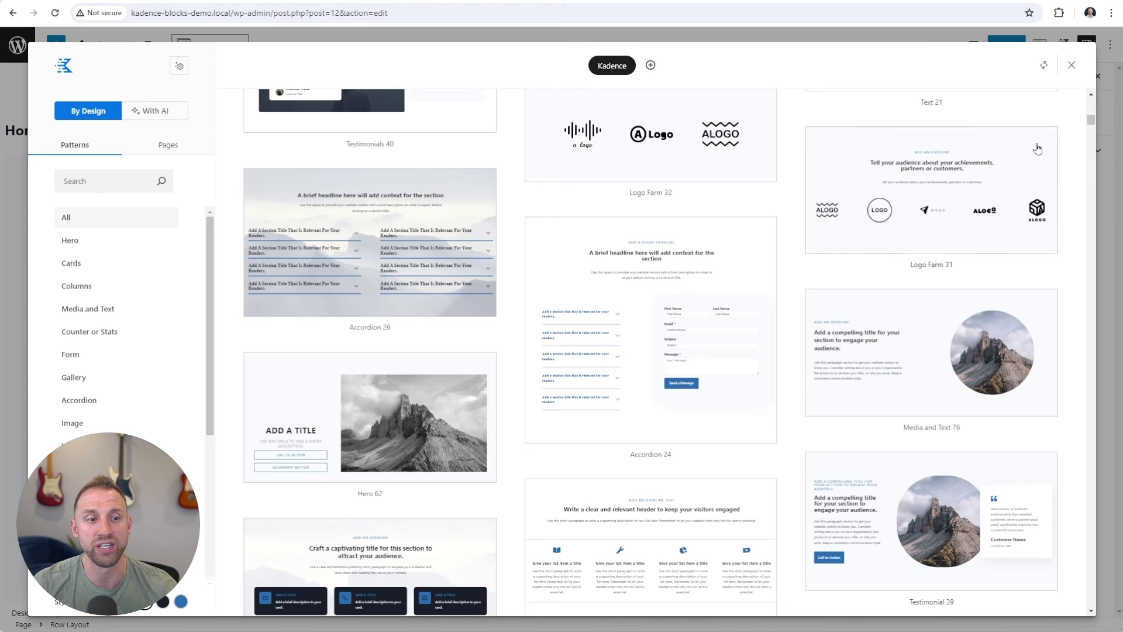
click(88, 266)
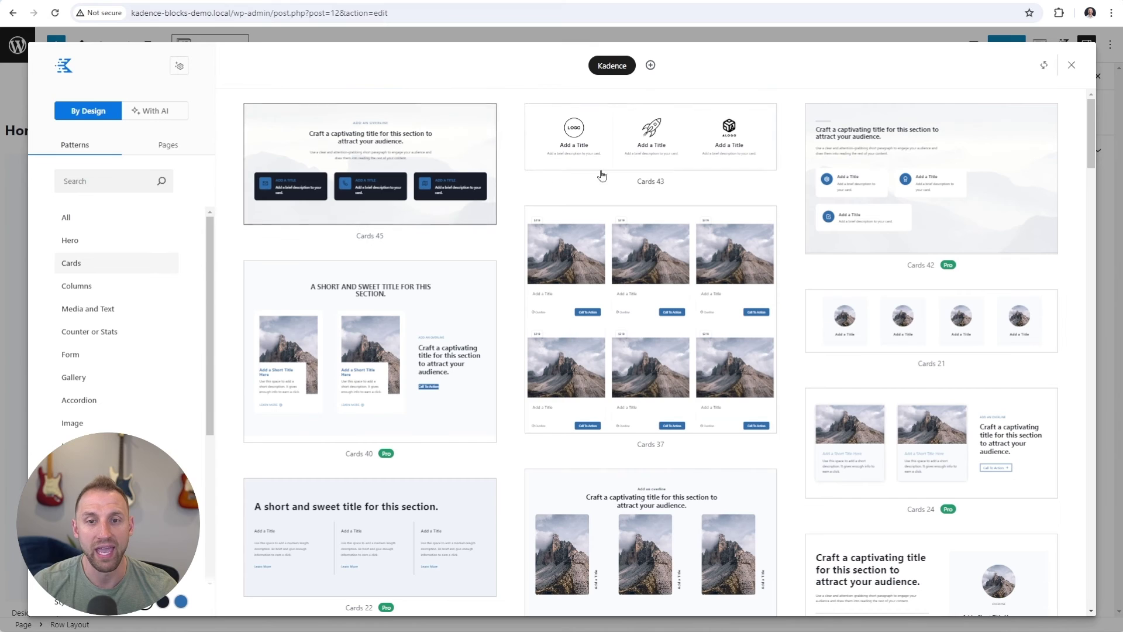
click(688, 136)
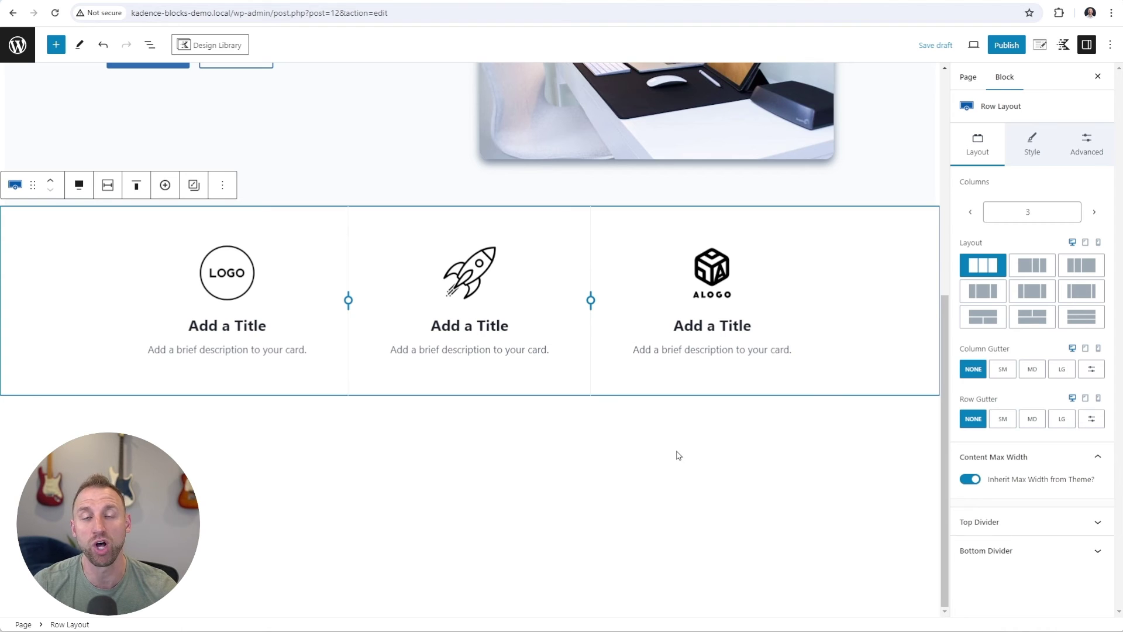
Step: Browse the Design Library's full-page Pages layouts and open With AI to see the Home, About and Contact templates
click(219, 44)
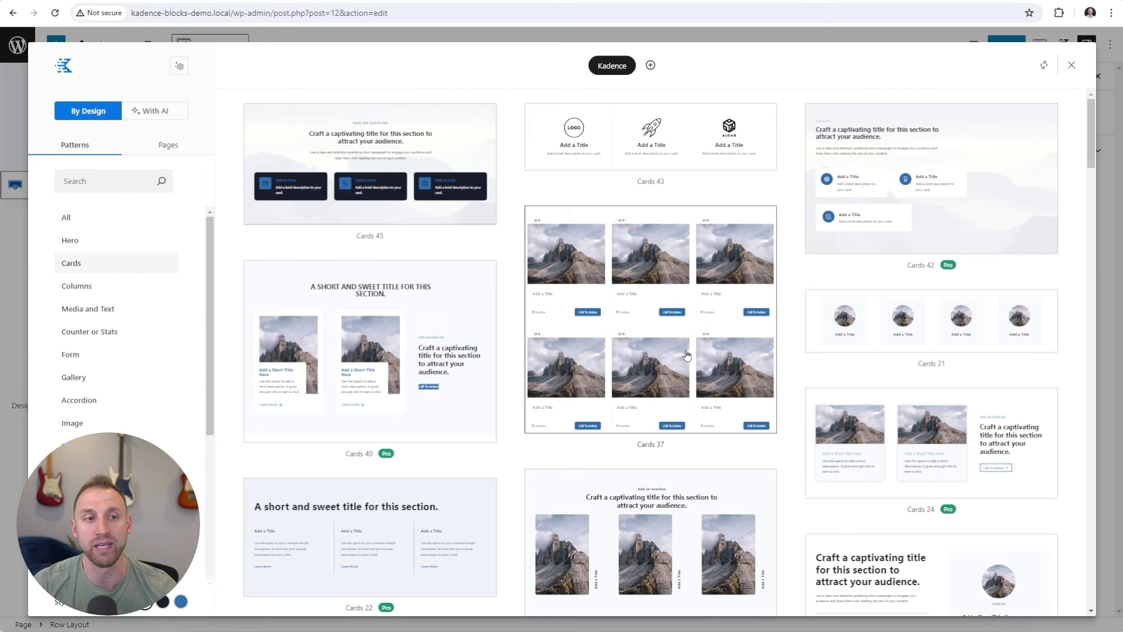
click(167, 145)
scroll(1075, 125, down, 8)
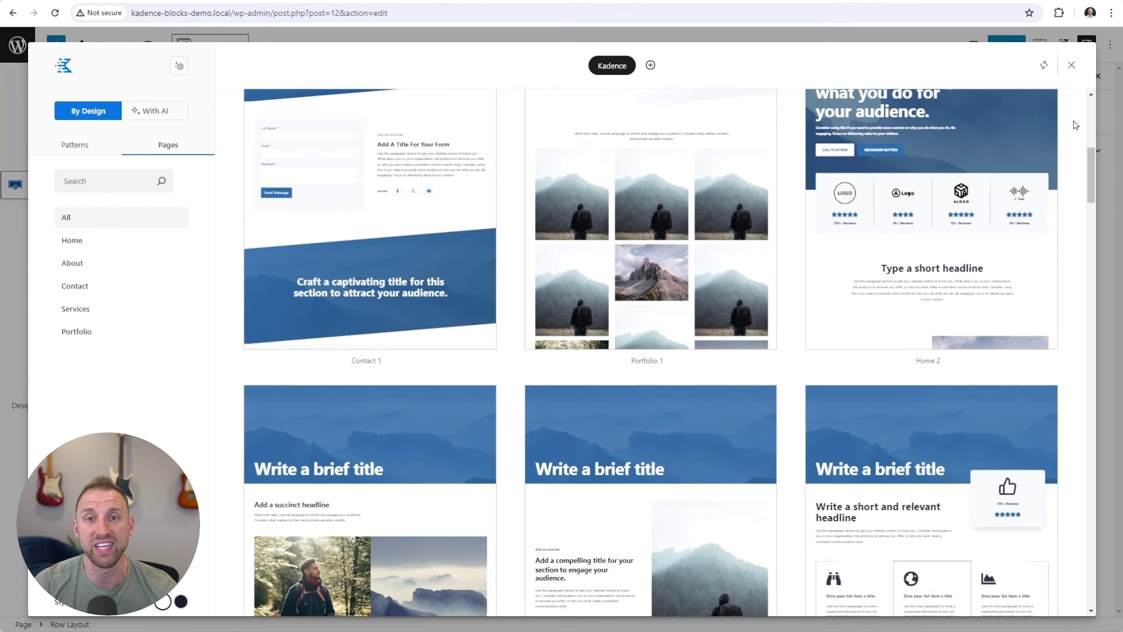
scroll(1074, 125, down, 9)
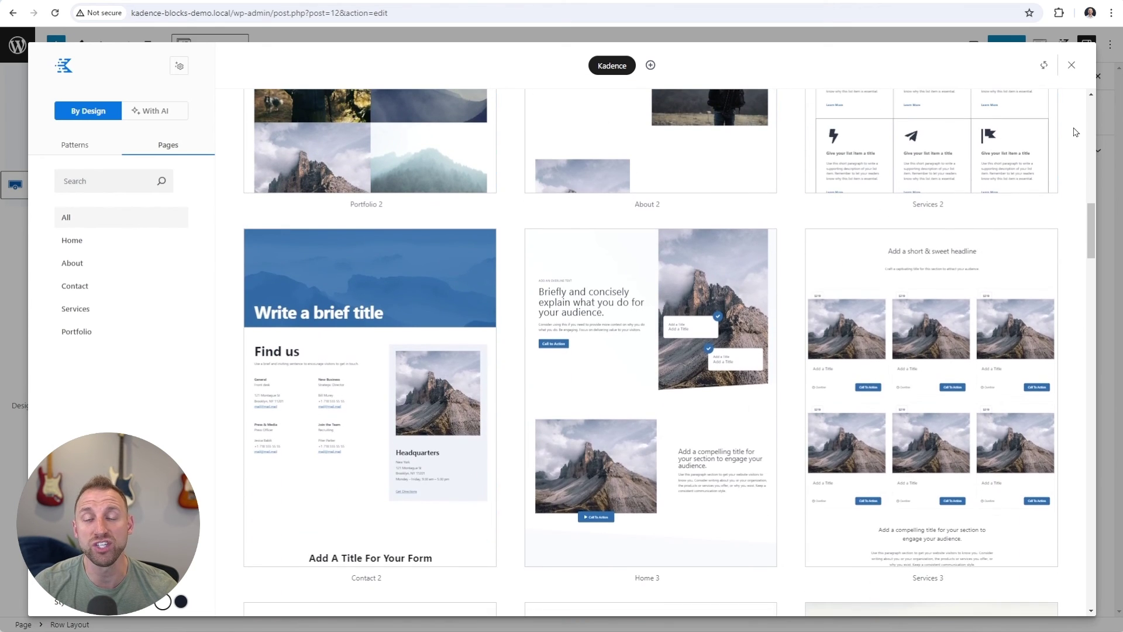
scroll(1075, 132, up, 15)
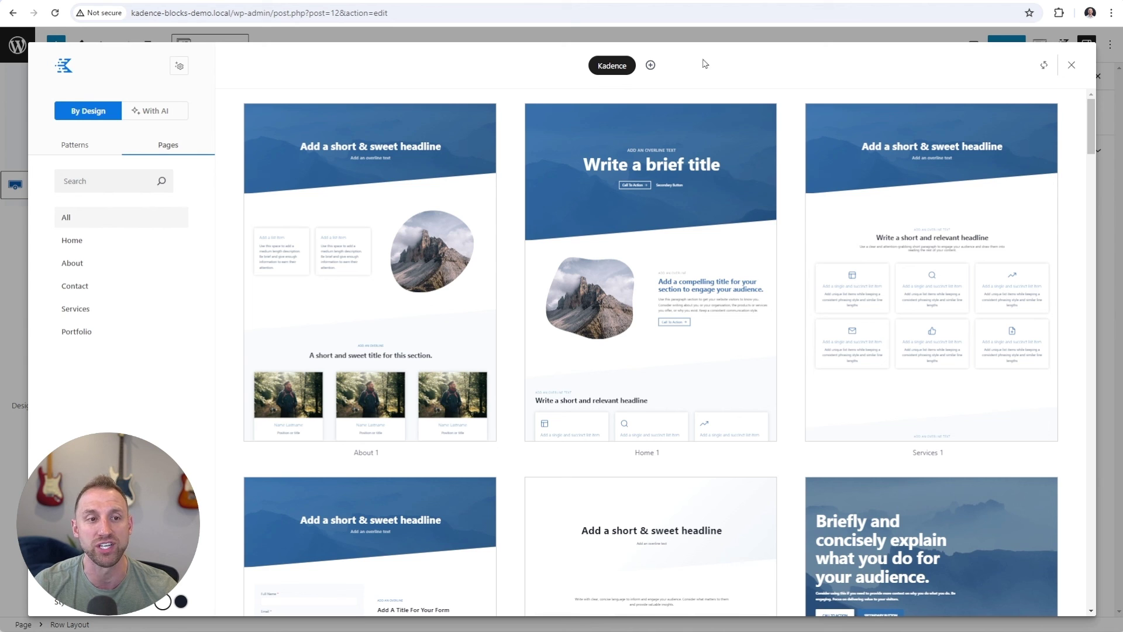
click(161, 120)
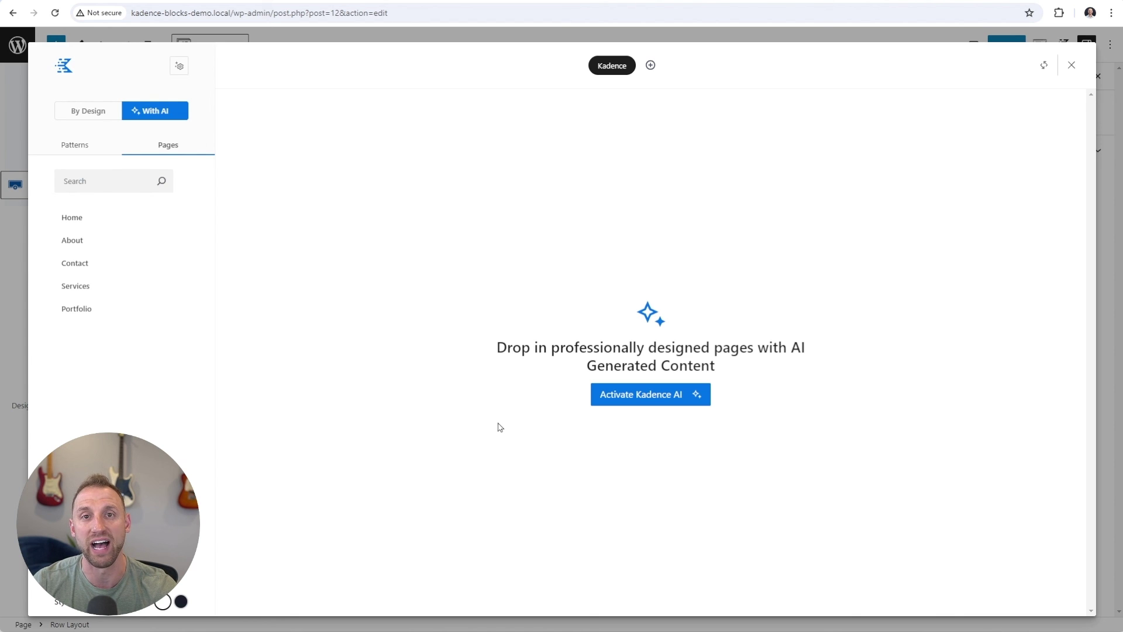
Step: Close the Design Library and preview the Home Page in a new browser tab
click(1076, 68)
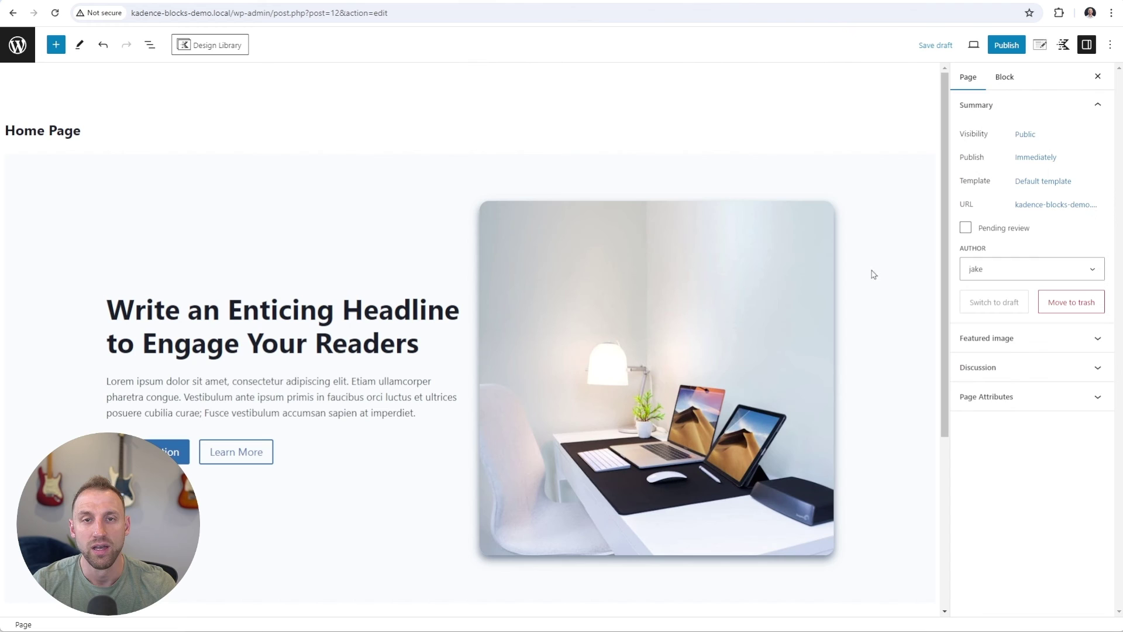
click(973, 45)
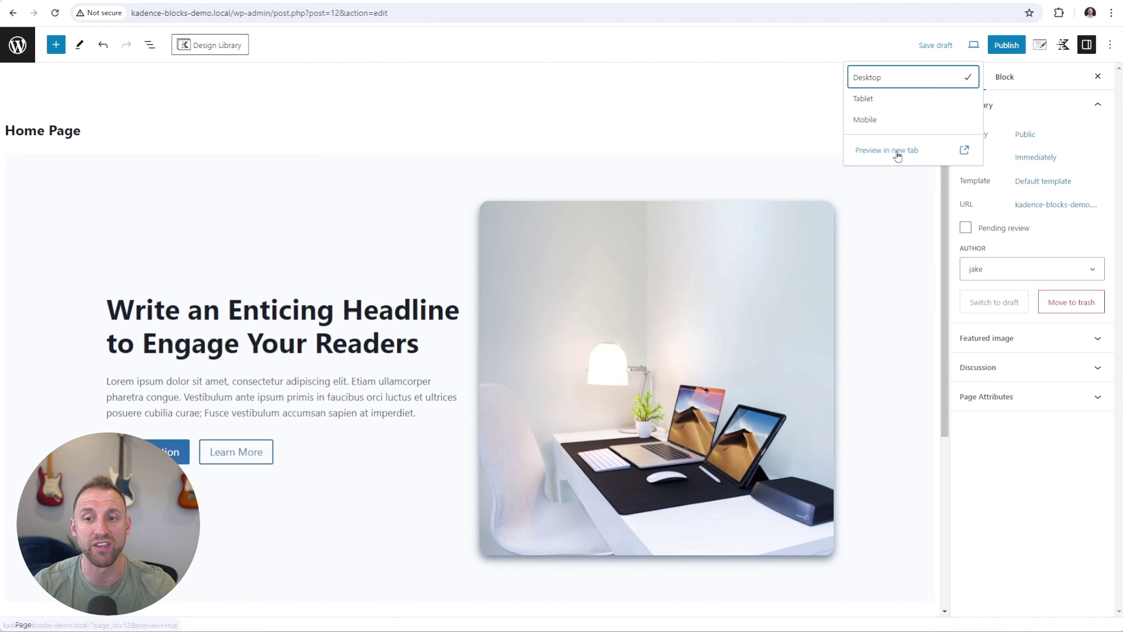
click(888, 150)
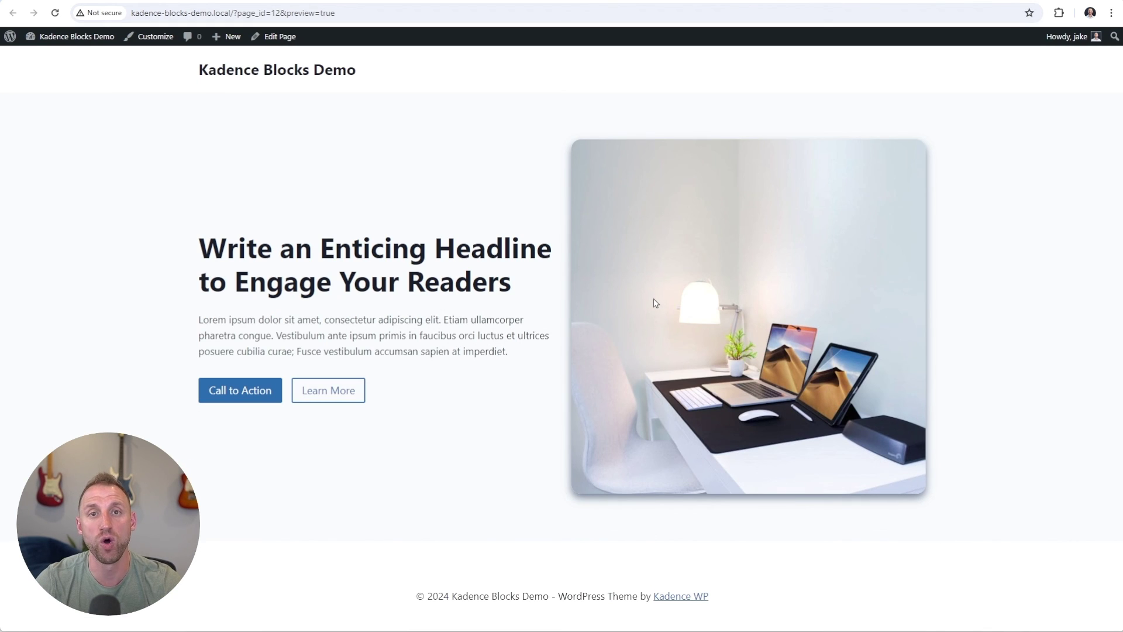